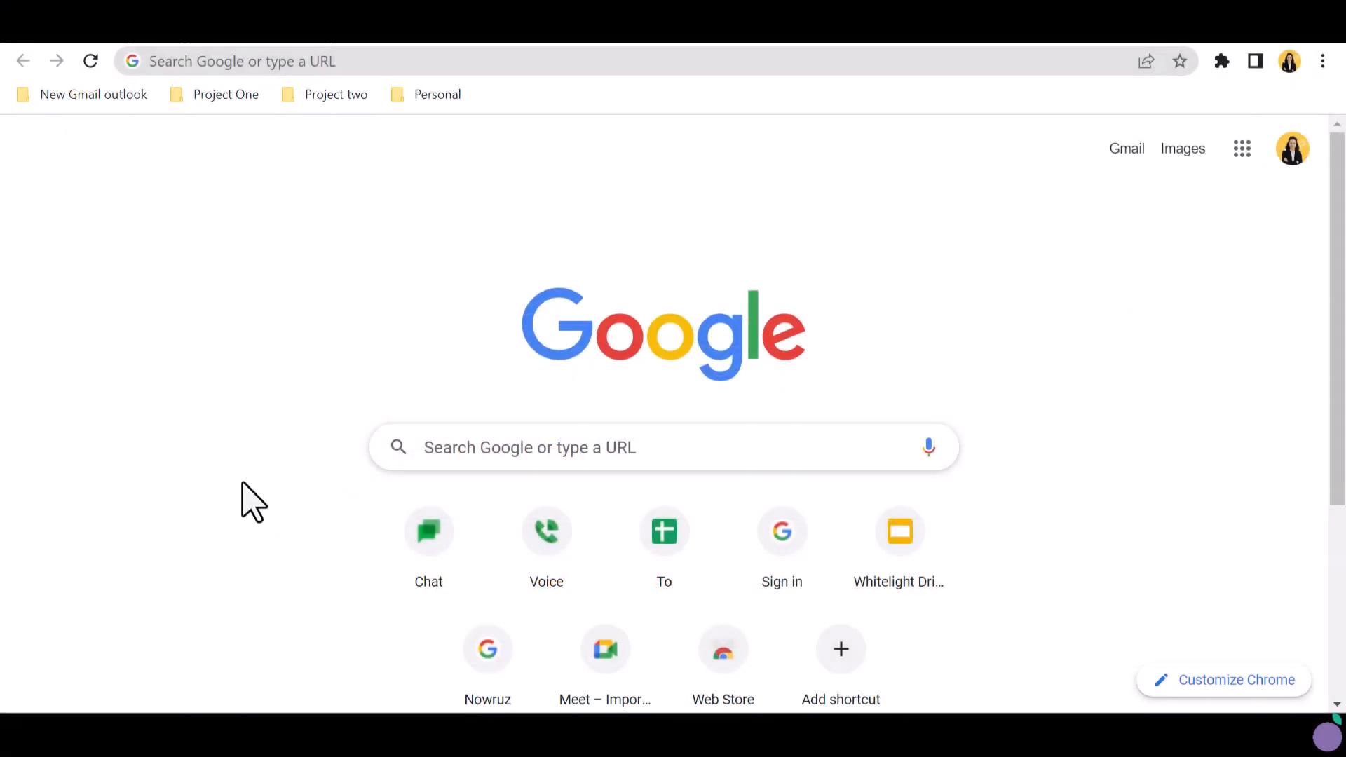
Check the active browser profile and the other profiles, and open the On startup page of the browser settings
click(1291, 62)
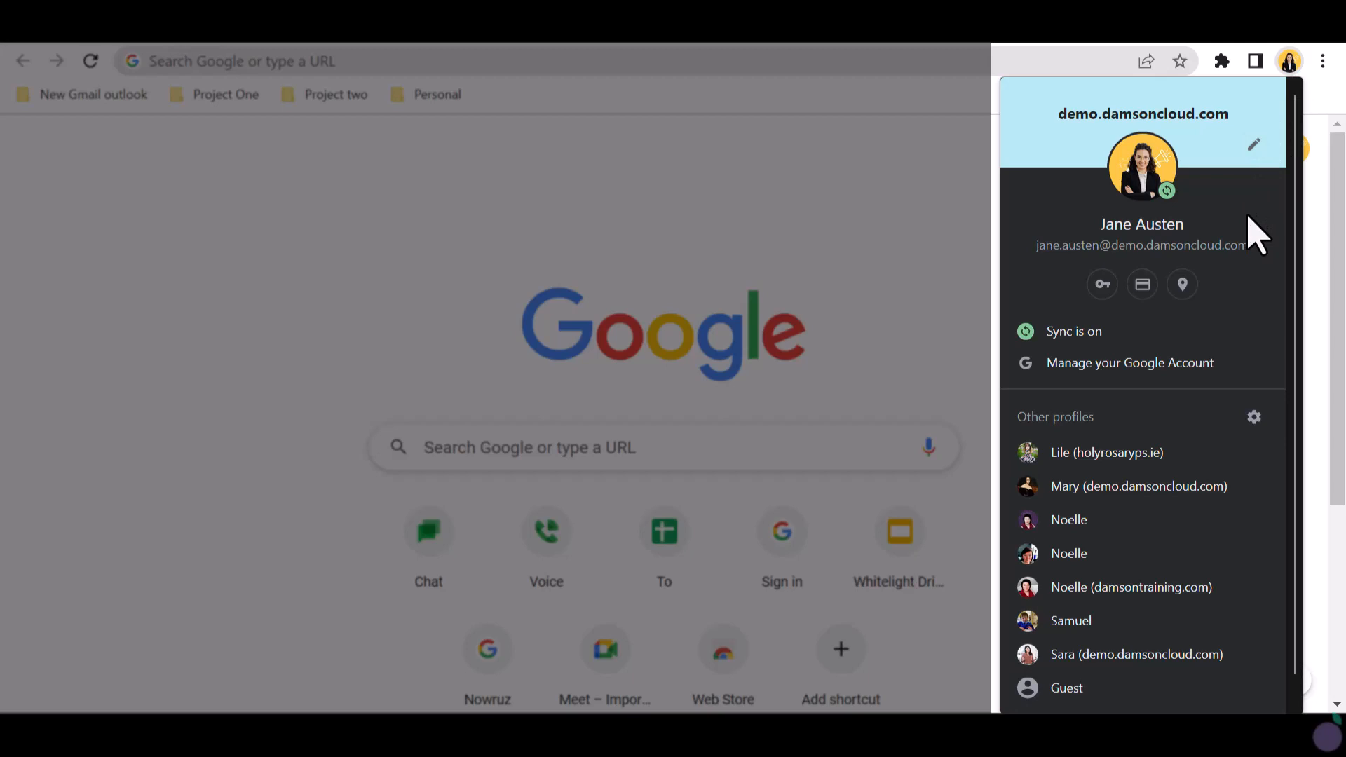
scroll(1257, 234, down, 1)
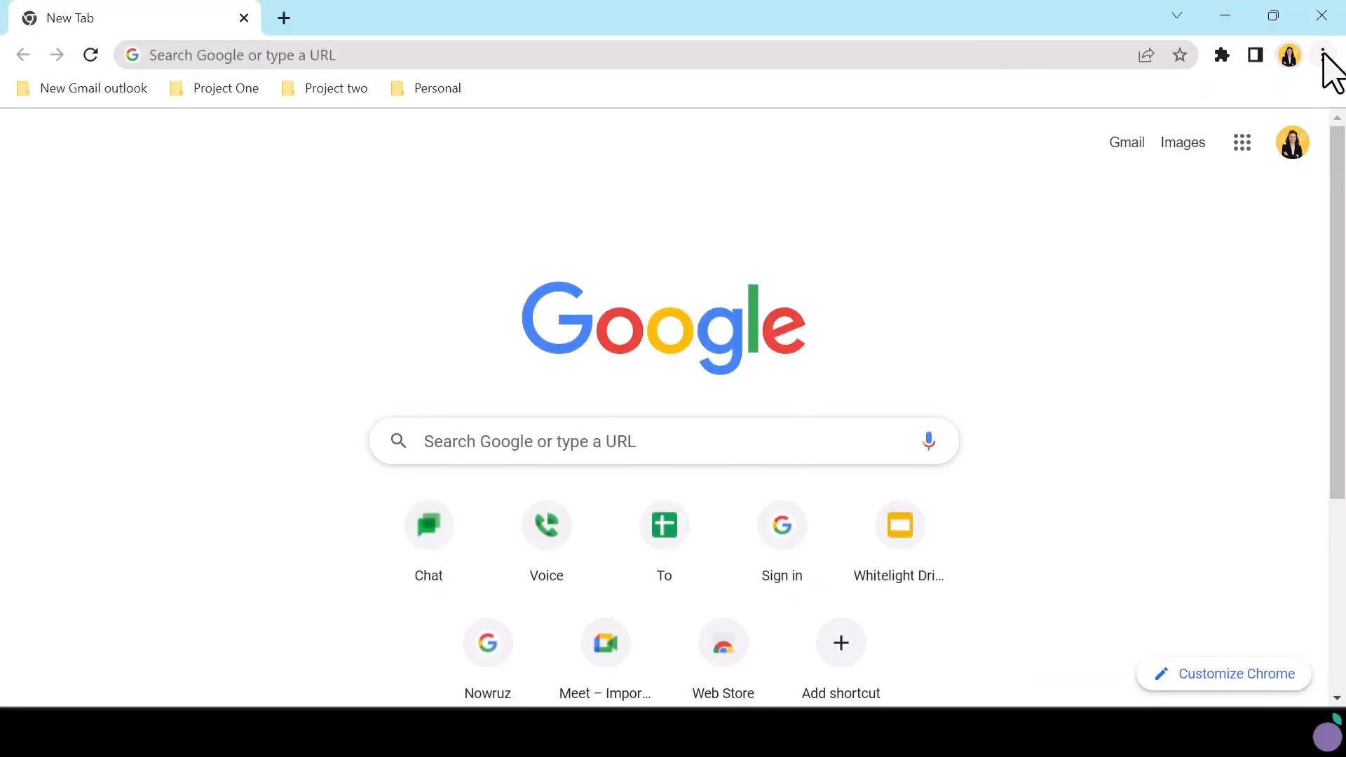
click(1322, 61)
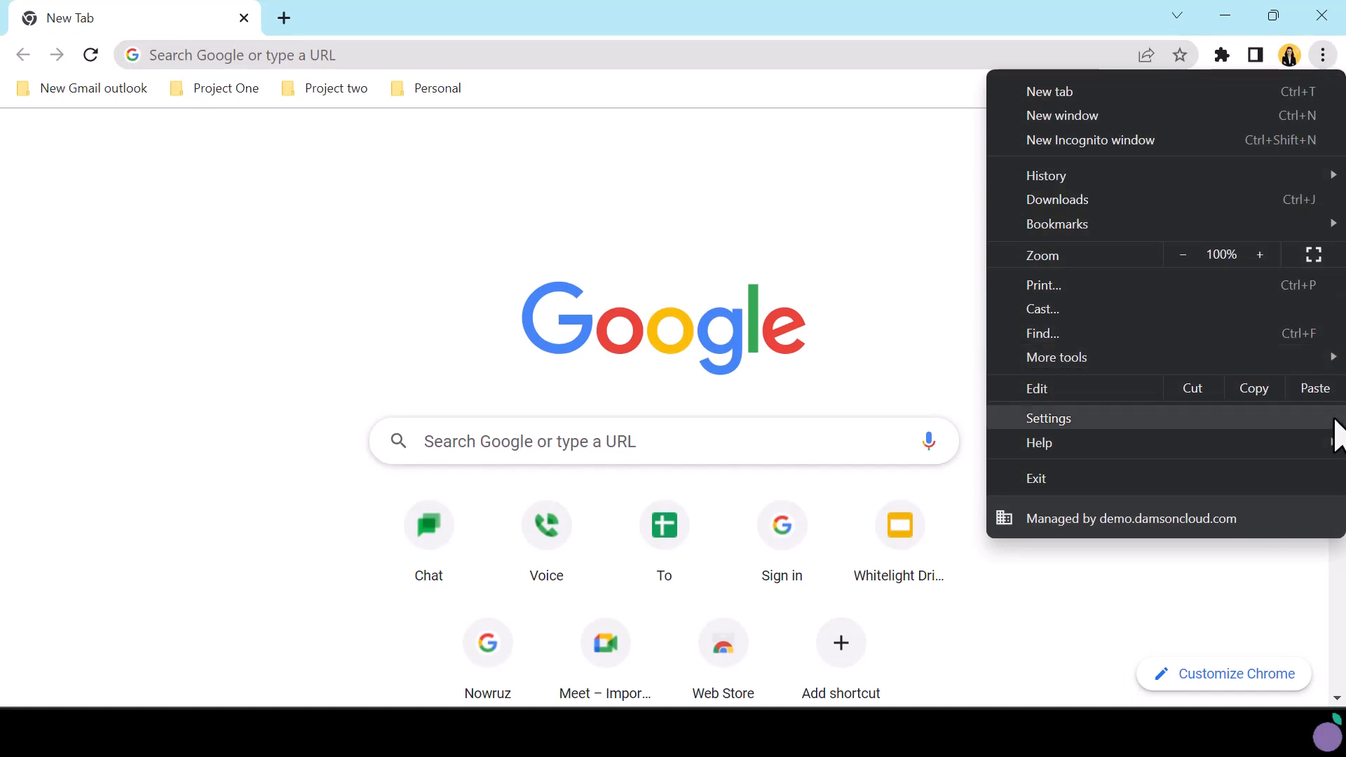
click(1334, 419)
scroll(243, 387, down, 2)
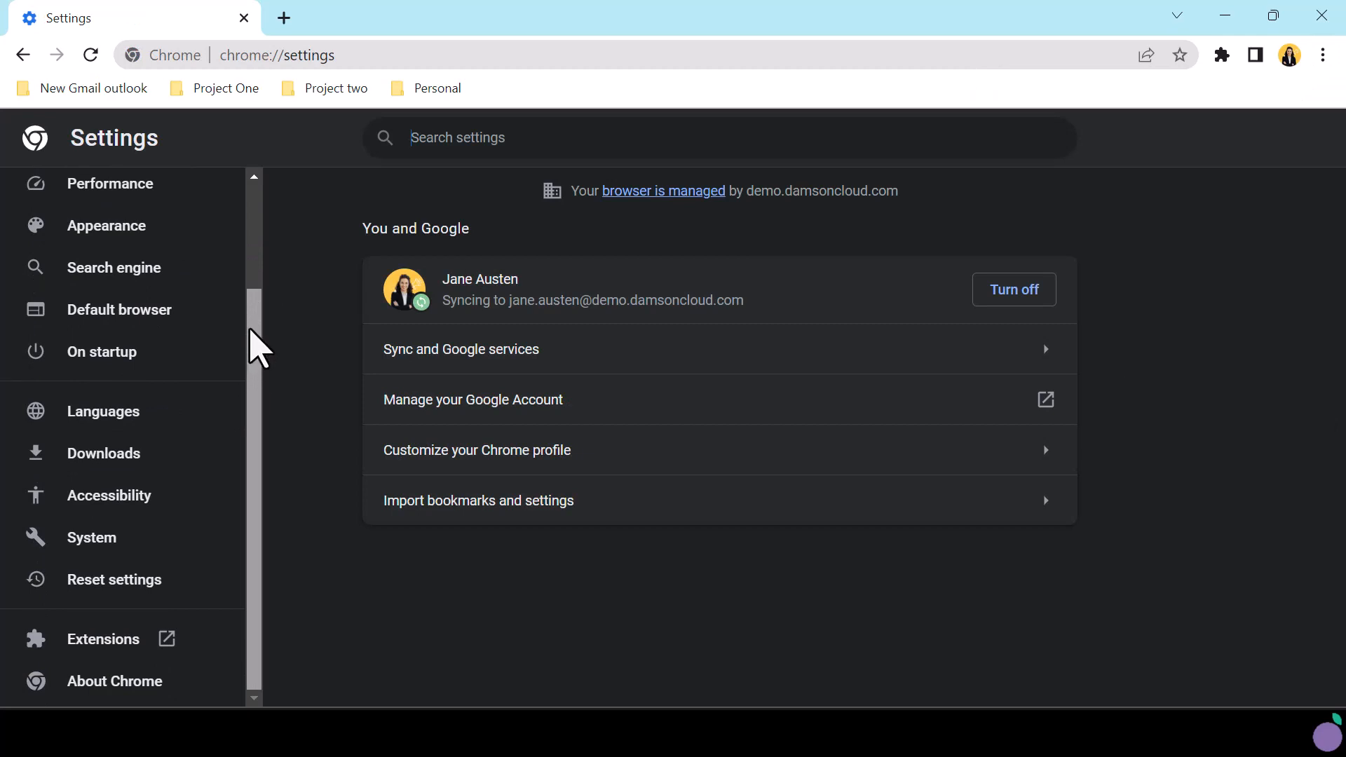
drag(256, 346, 253, 190)
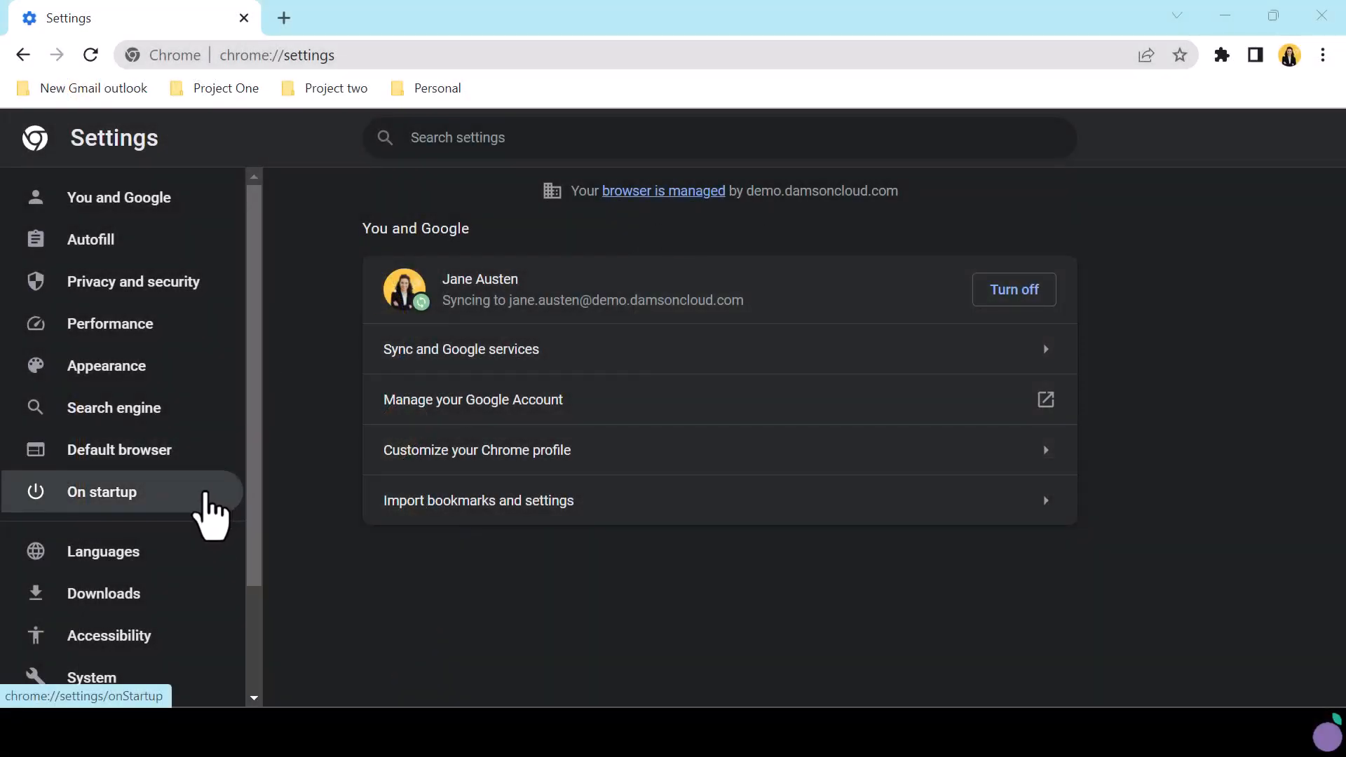
click(210, 515)
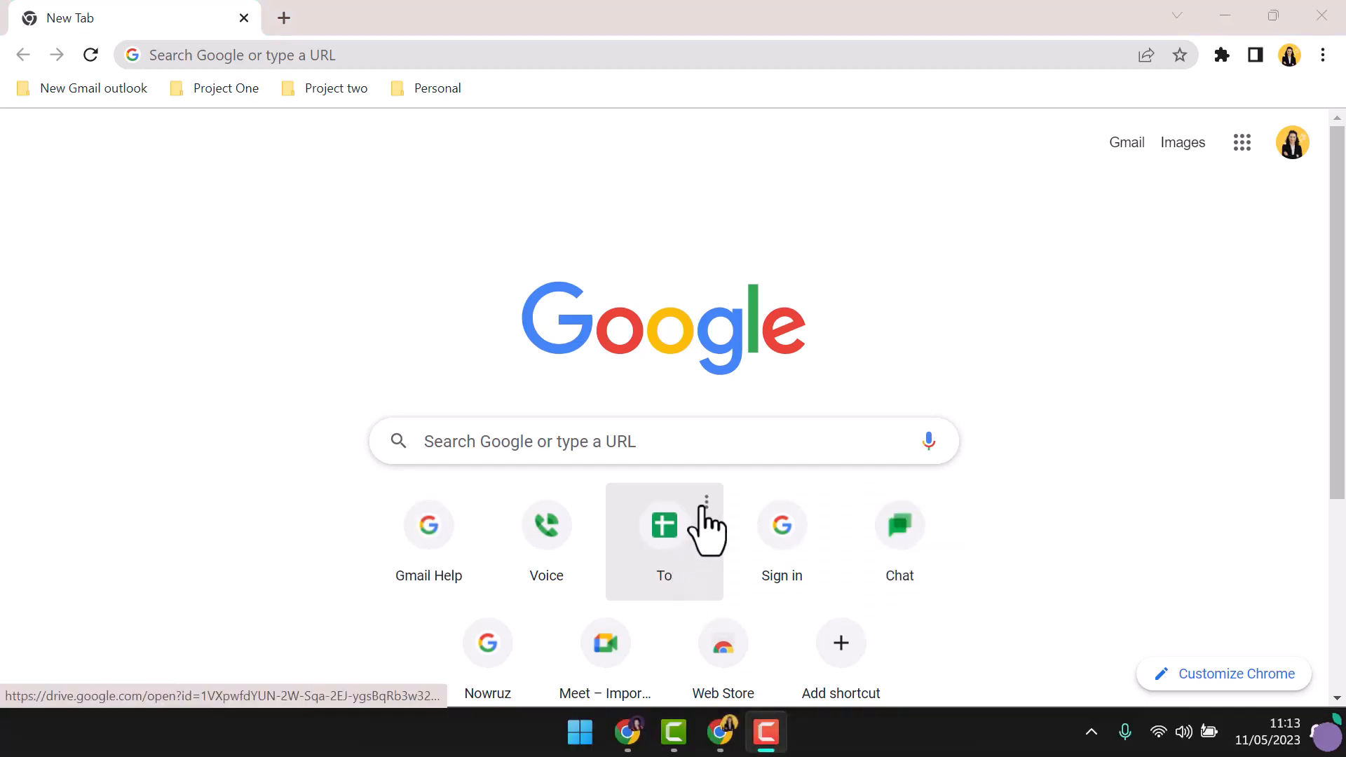
View the edit and remove options of the To shortcut on the new tab page
click(704, 507)
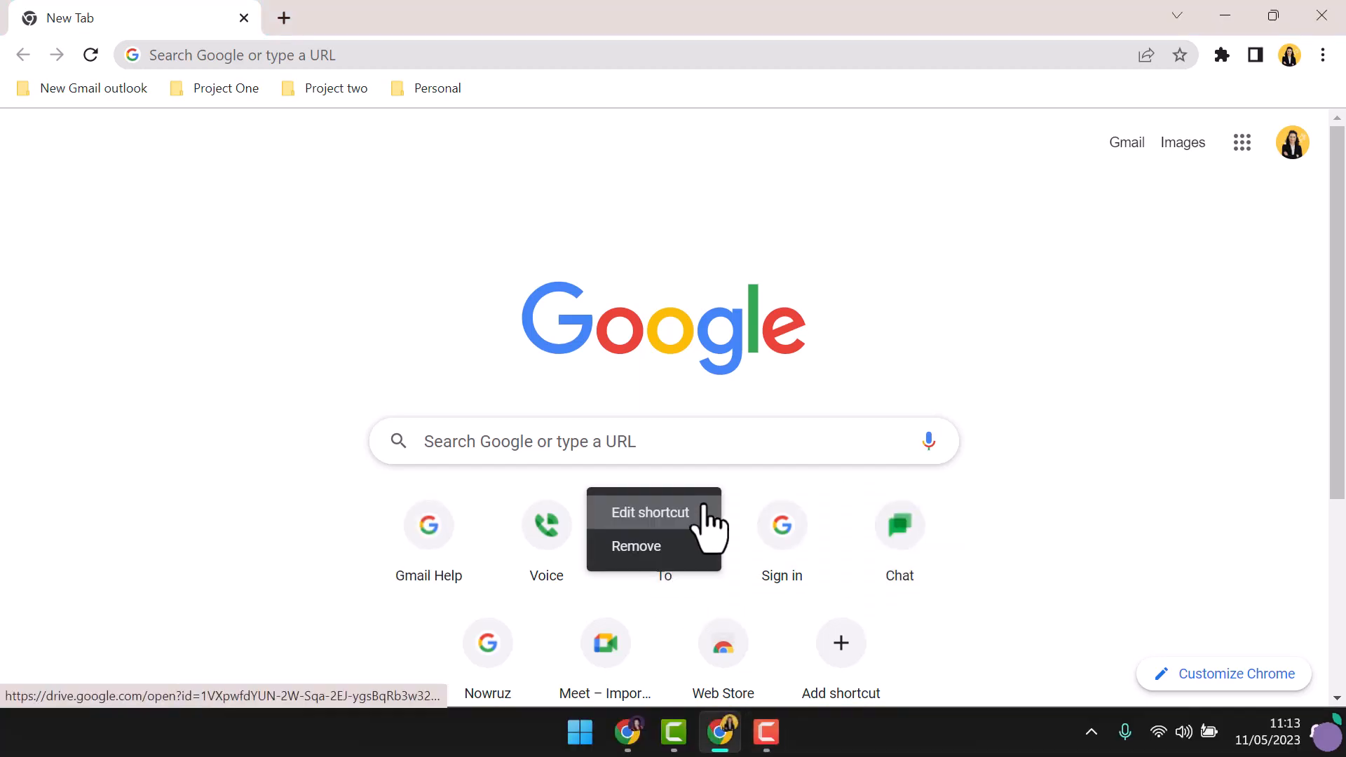
click(676, 550)
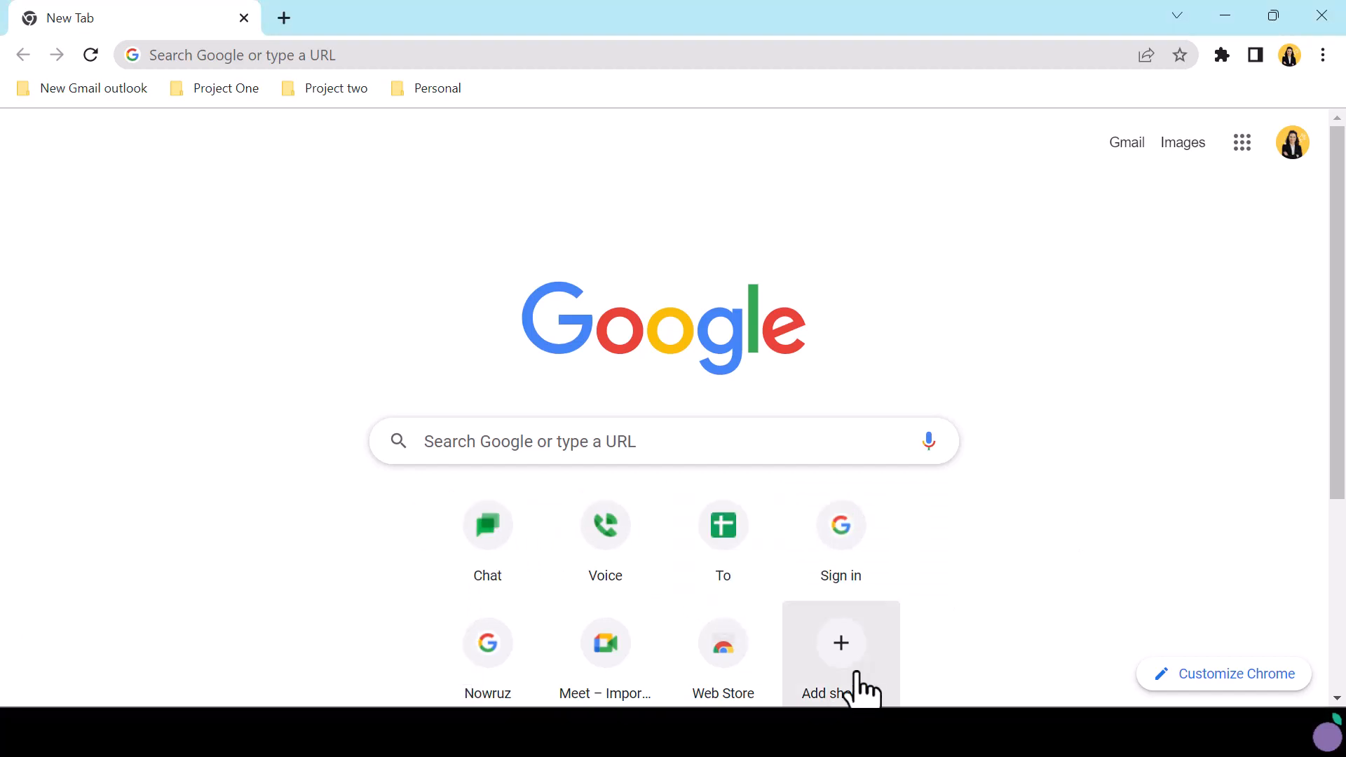
Add a new tab page shortcut named Gmail Help, using the copied URL of the Gmail support page
click(841, 652)
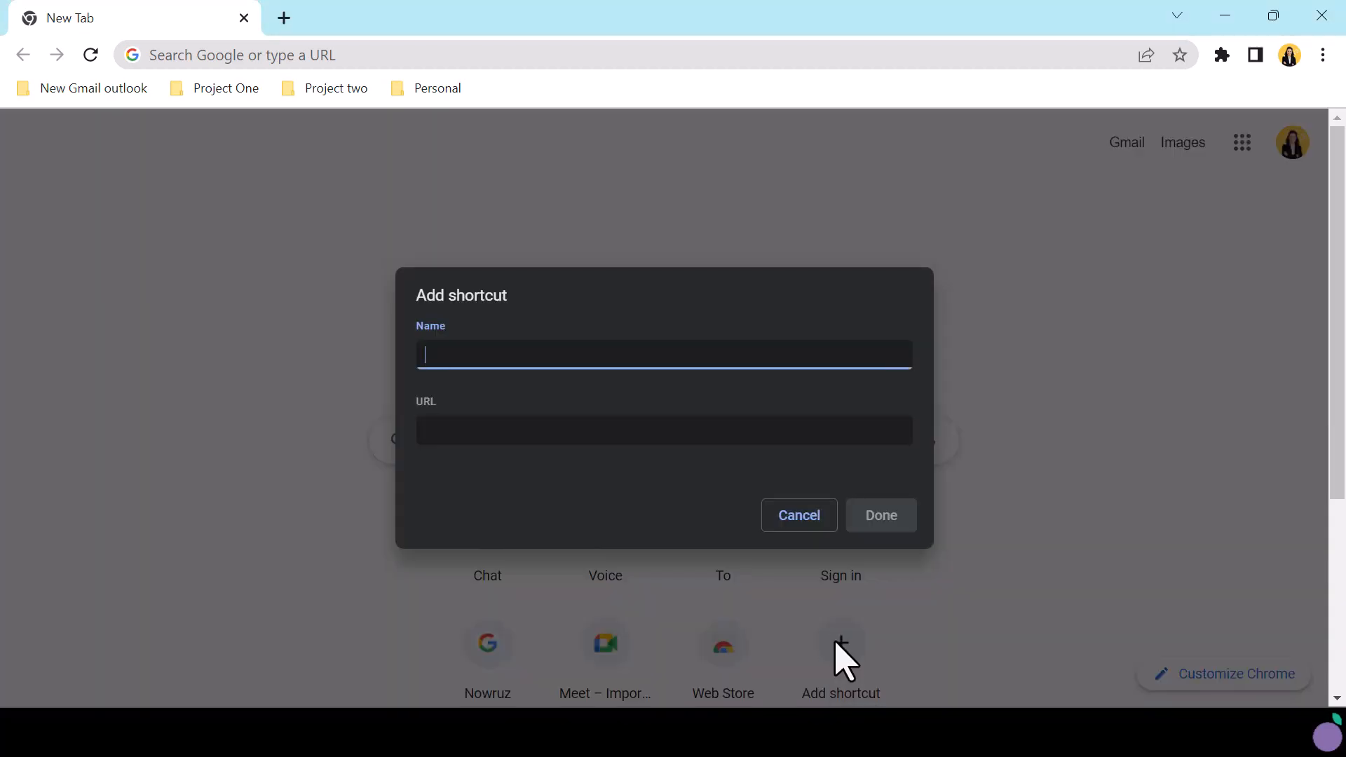
click(555, 346)
text(Gmail Help)
key(Tab)
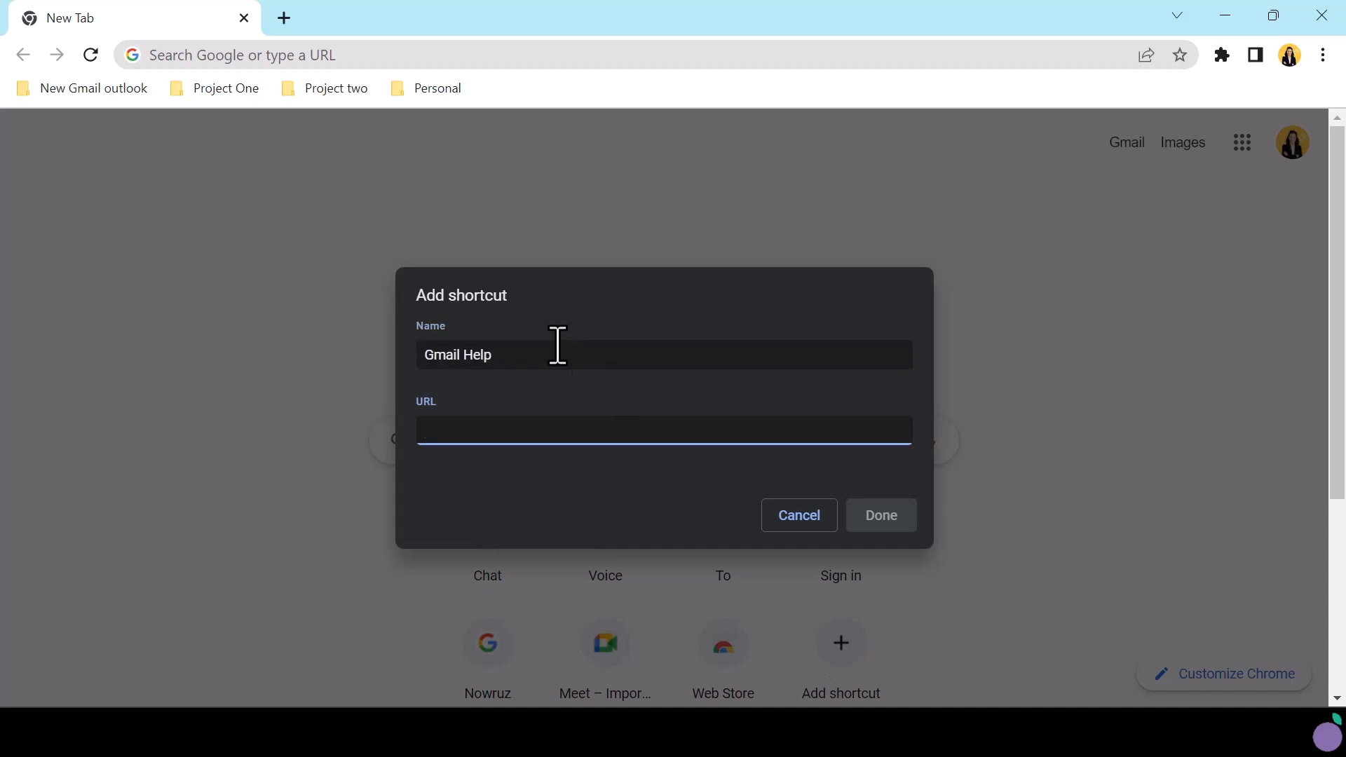
key(ctrl+v)
click(904, 526)
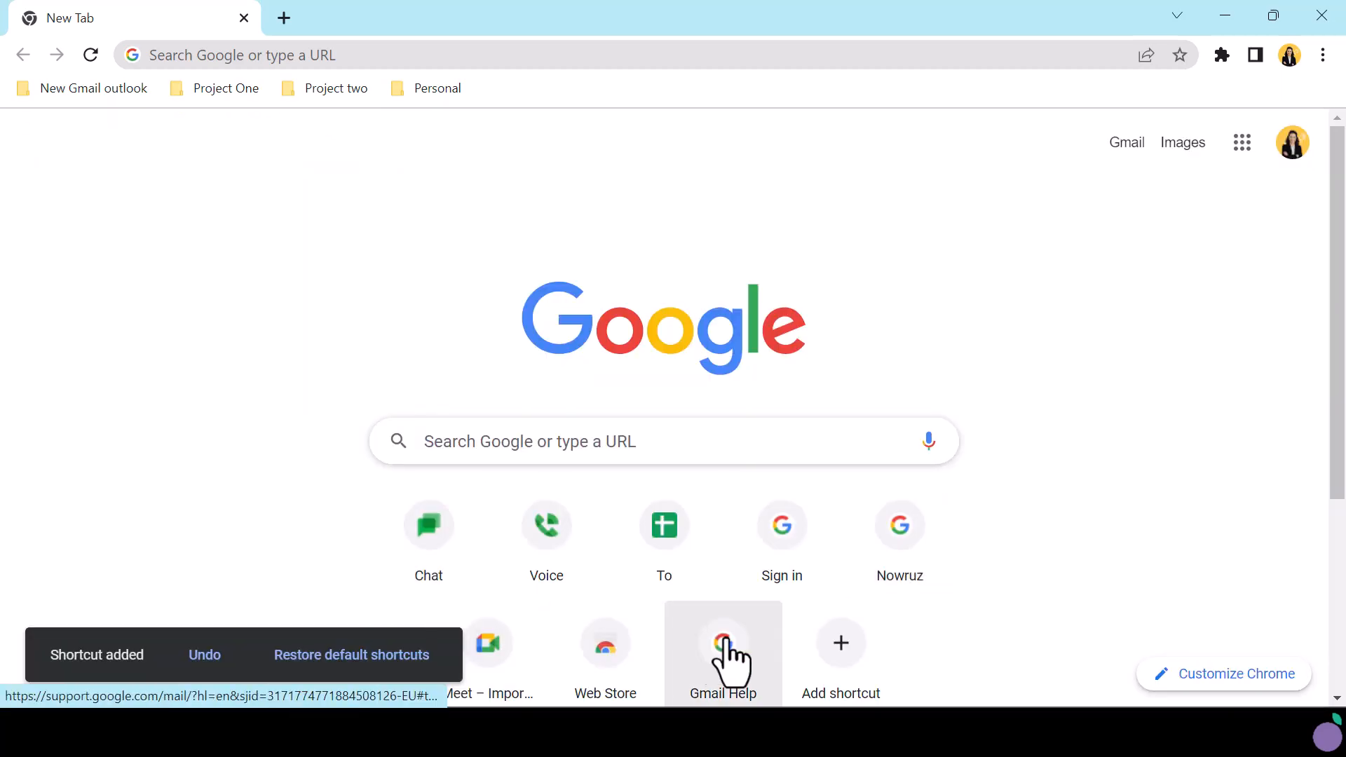
Reorder the new tab page shortcuts so Gmail Help comes first and Chat sits after Sign in
drag(729, 663, 518, 543)
drag(429, 536, 736, 552)
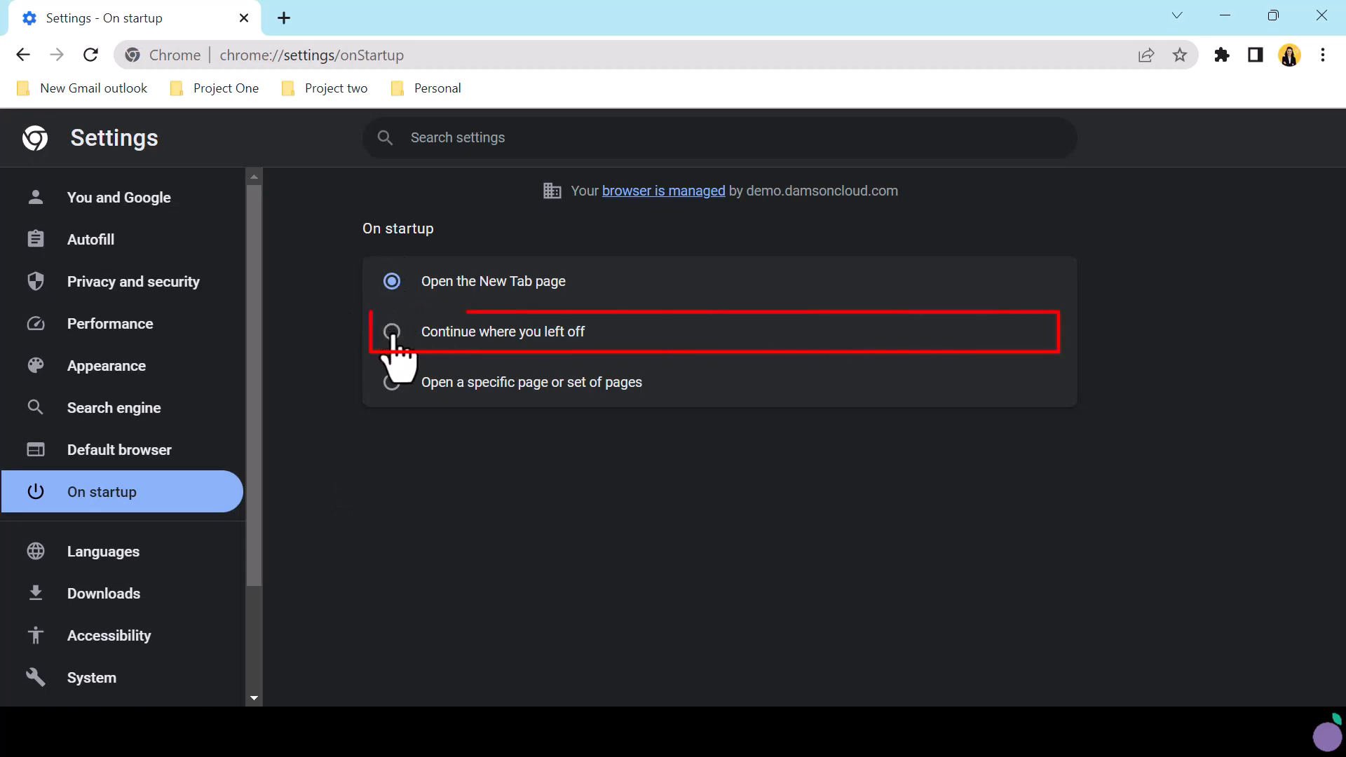
Set the startup behaviour to Continue where you left off, and close and relaunch Chrome to test it
click(391, 332)
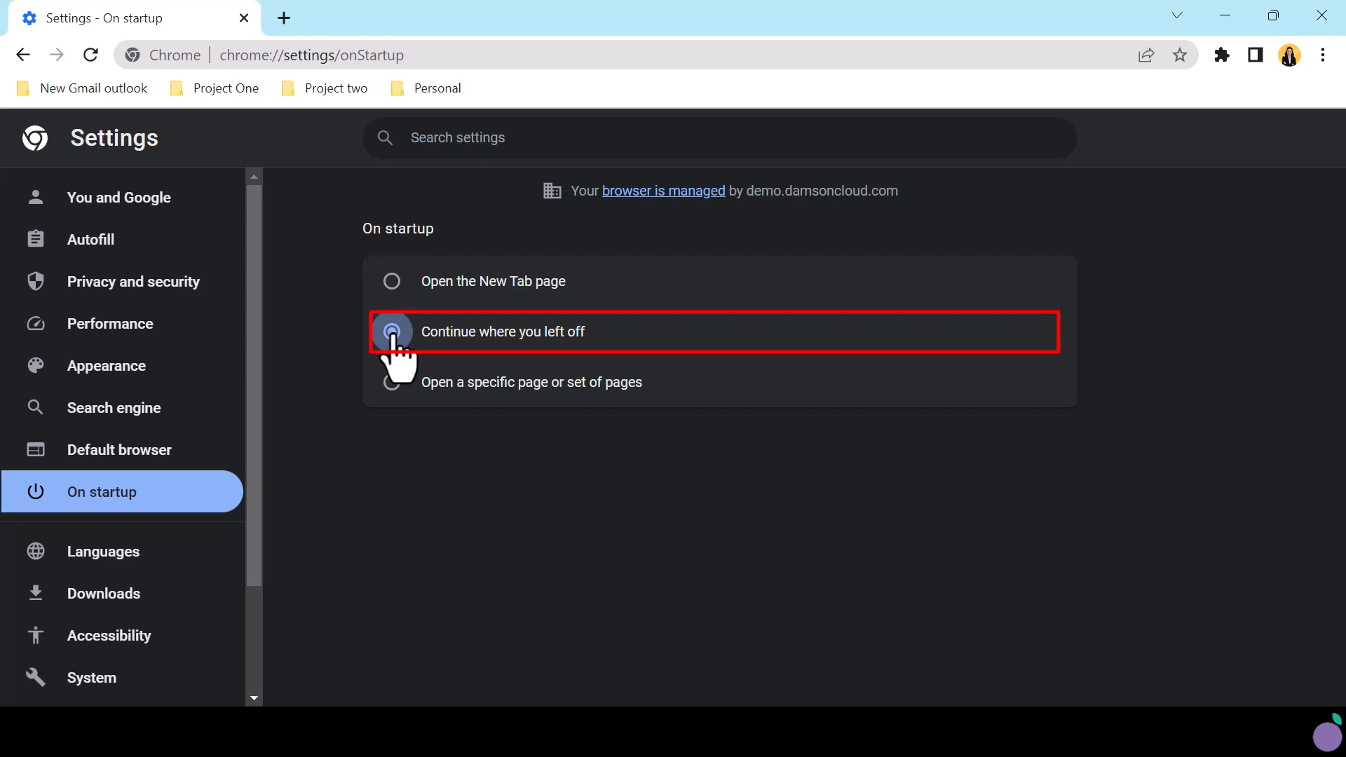
click(1325, 17)
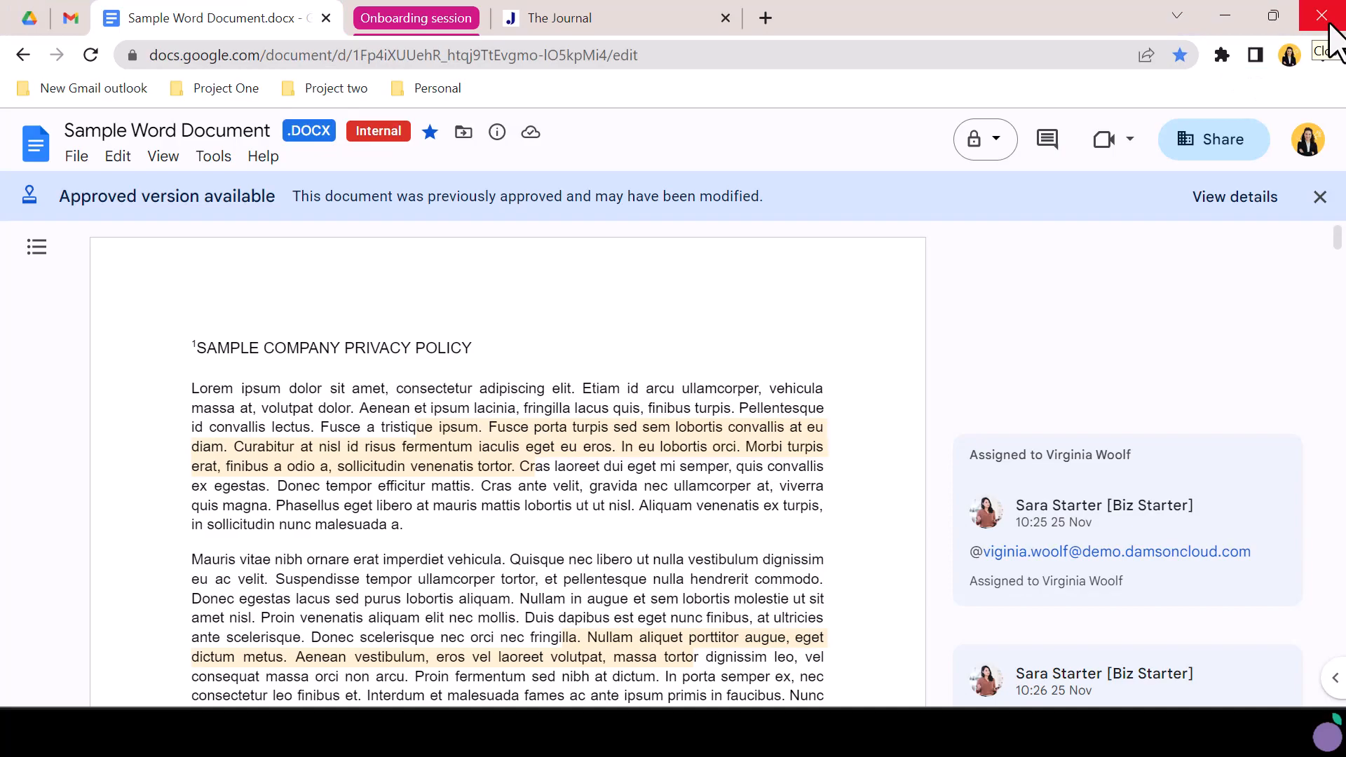
click(1327, 21)
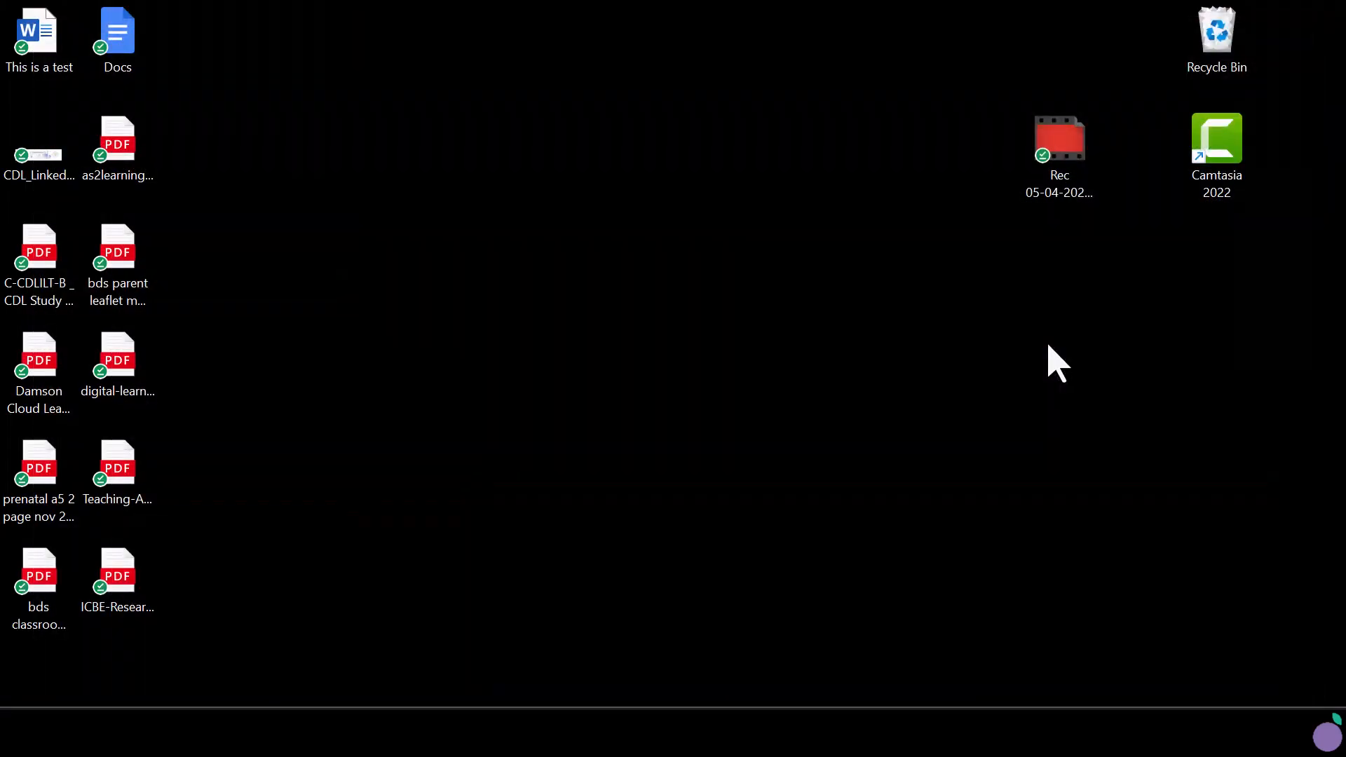
key(super)
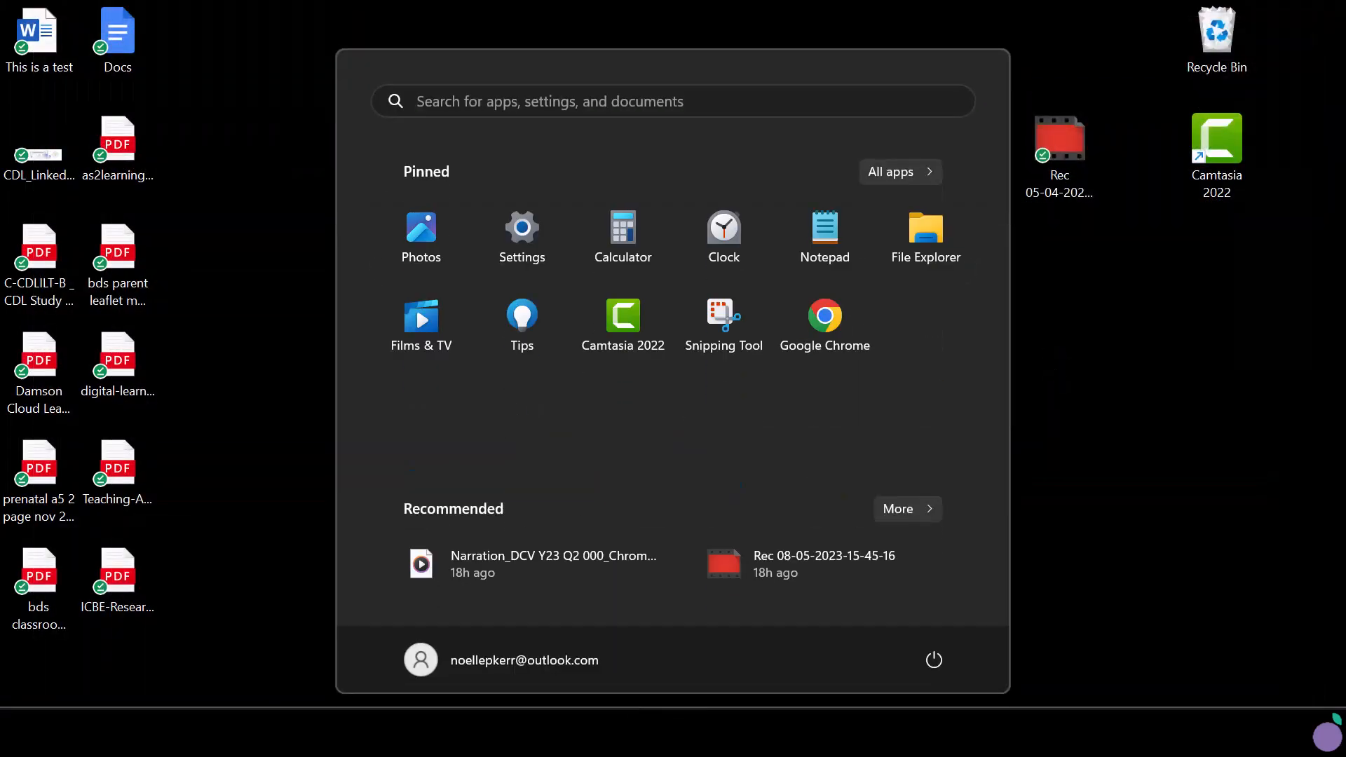
click(825, 319)
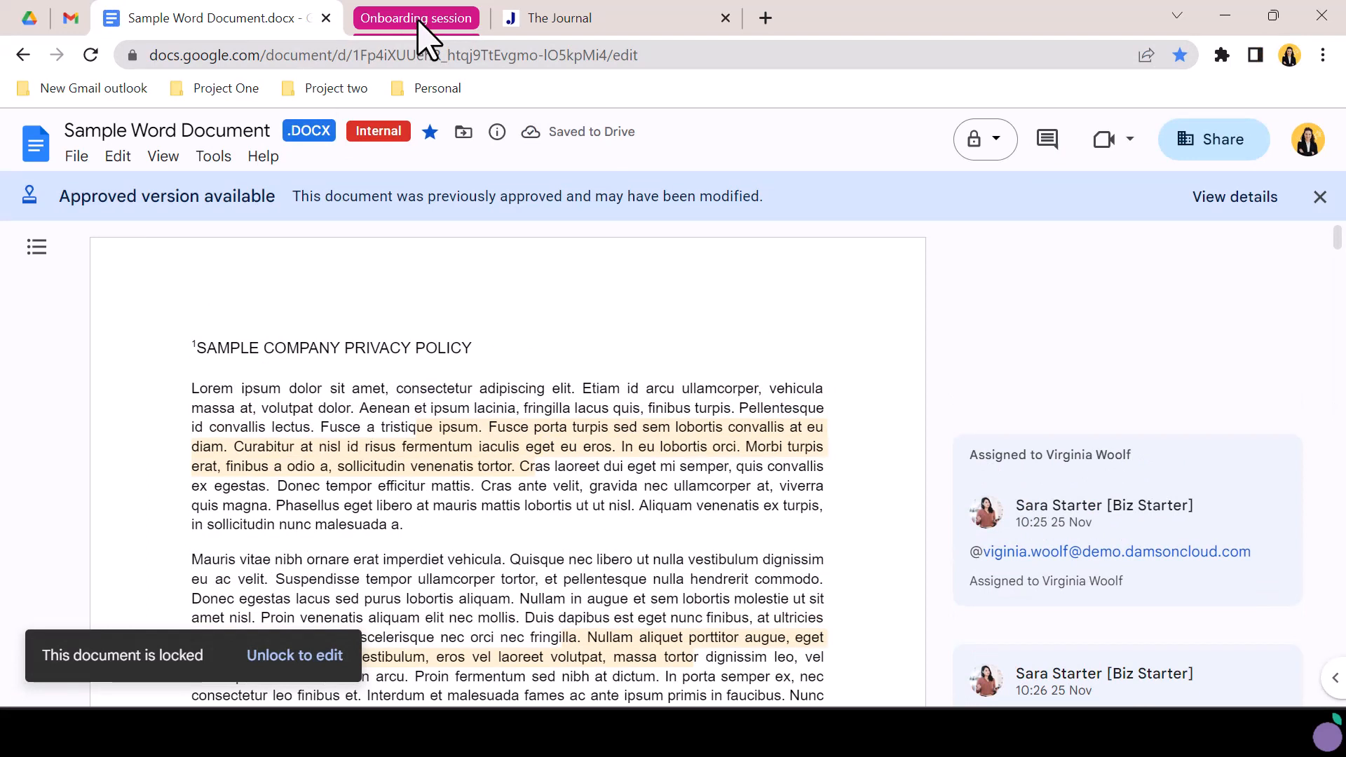
Check the restored tabs by expanding and collapsing the Onboarding session group and viewing the Drive and The Journal tabs
click(418, 21)
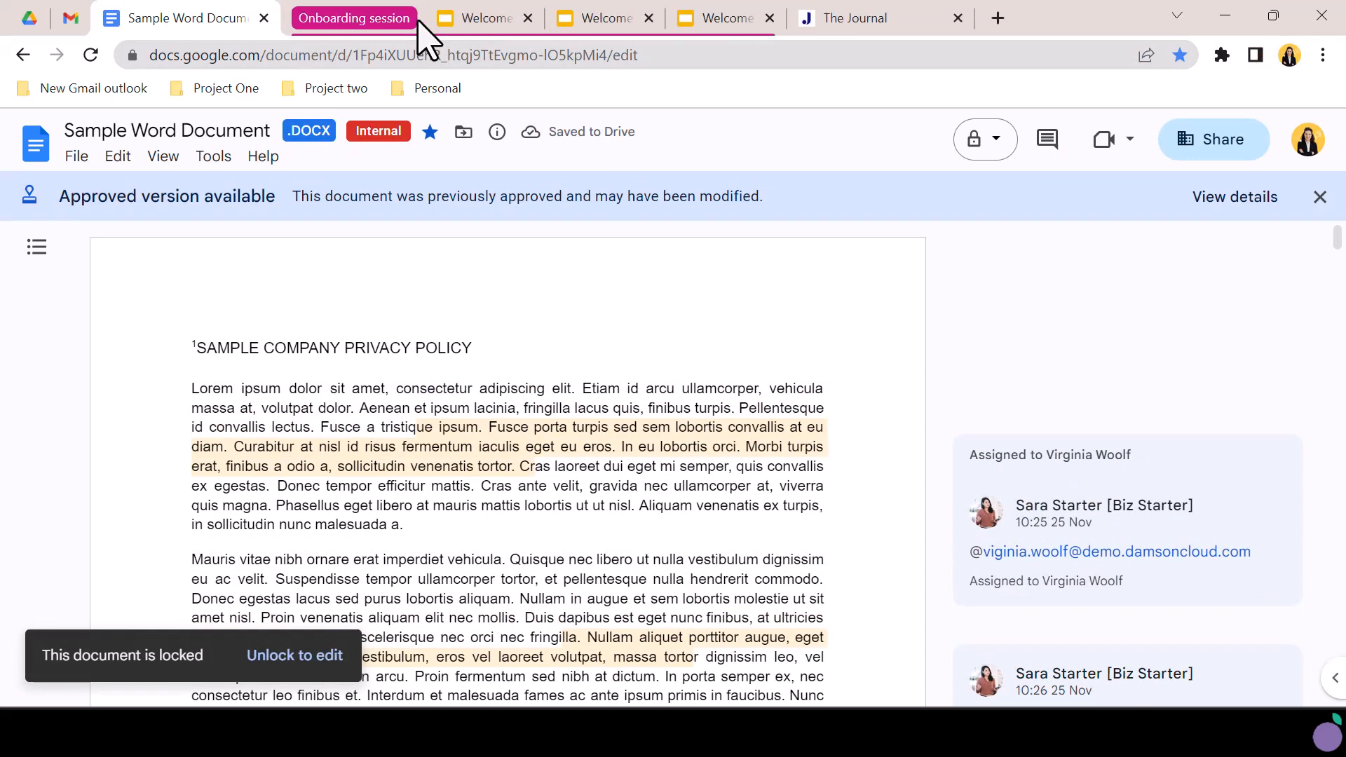
click(337, 18)
click(30, 19)
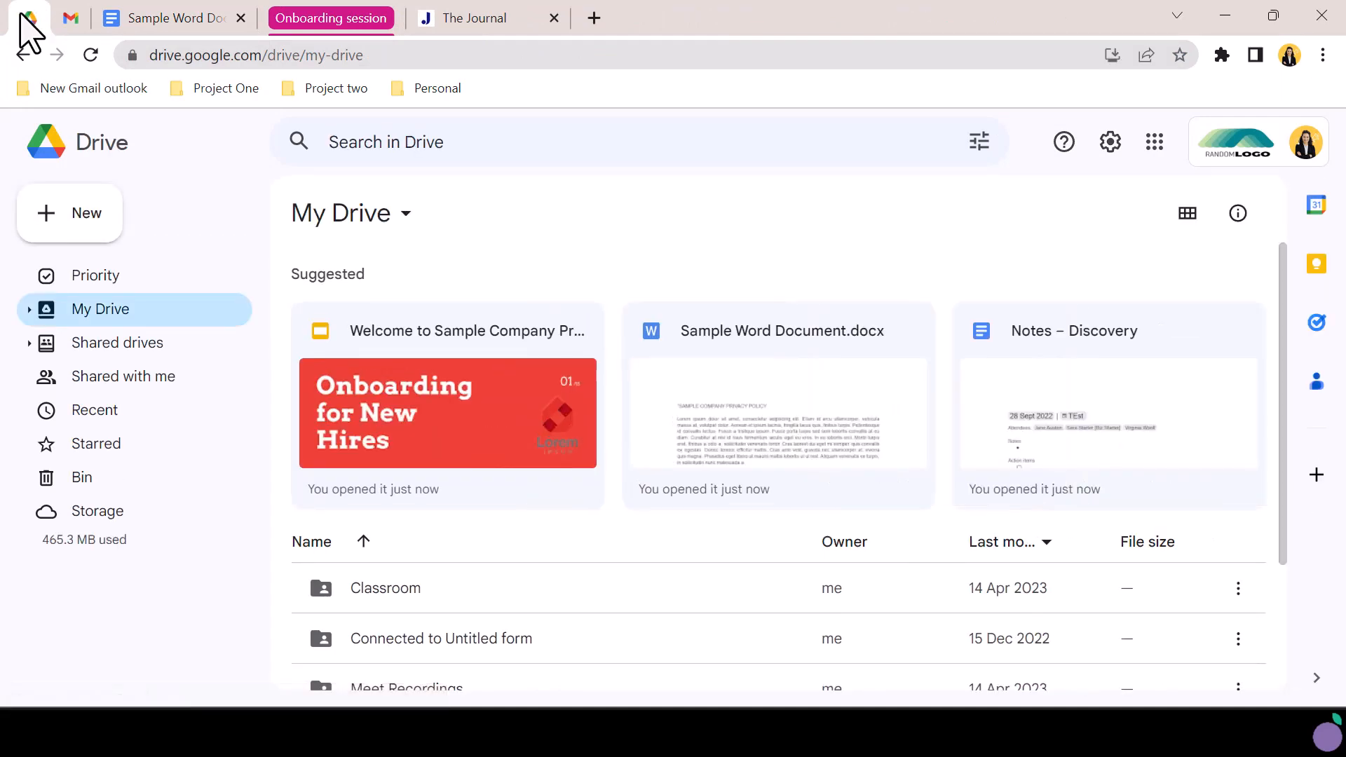
click(501, 19)
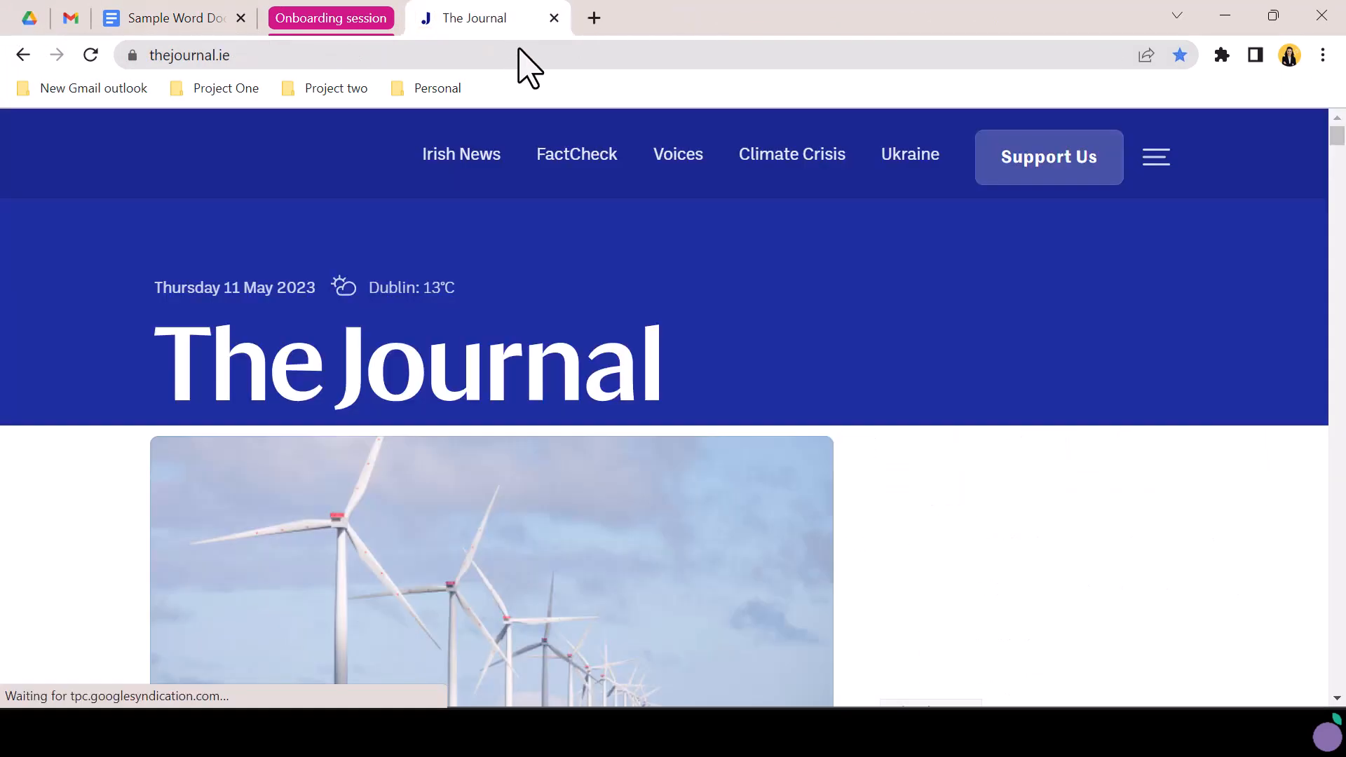
Move The Journal tab into its own window, and close the main window followed by The Journal window
drag(518, 49, 997, 79)
click(1021, 24)
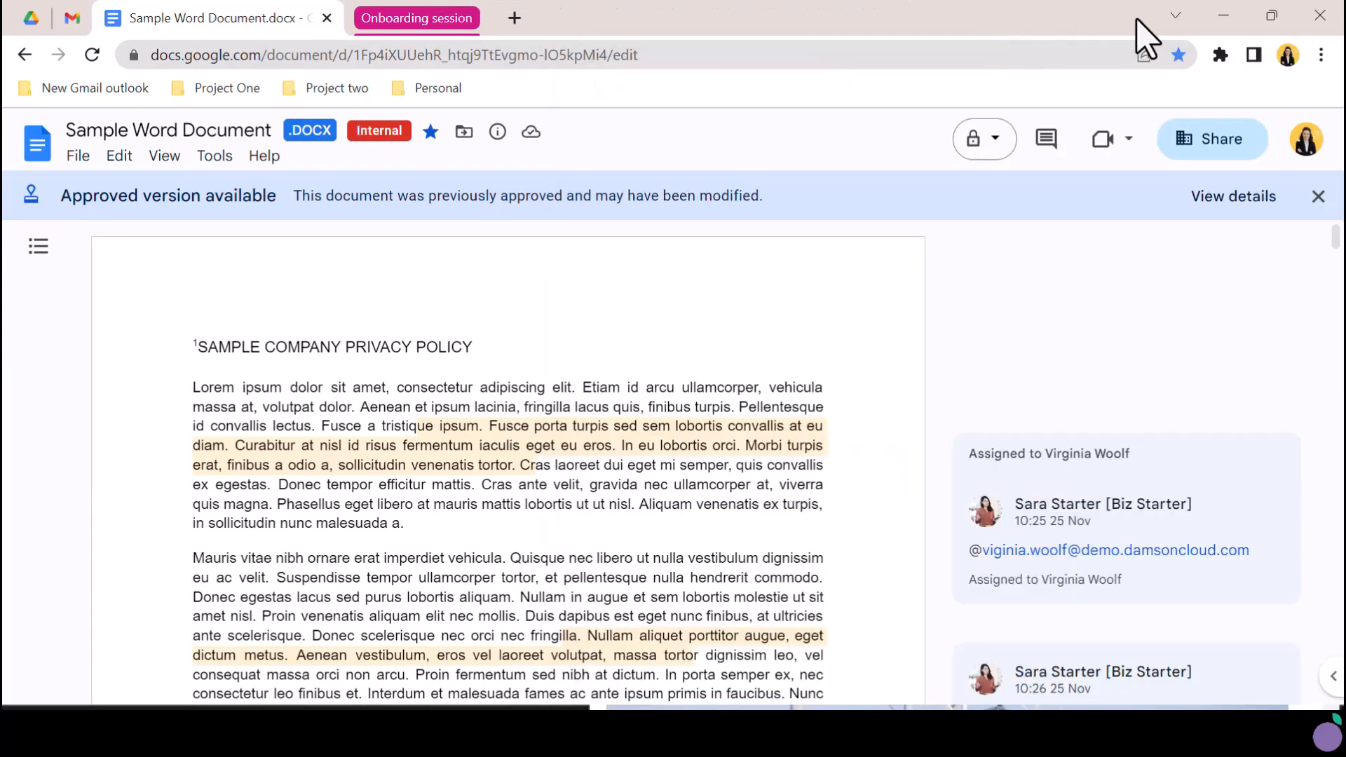
click(1318, 15)
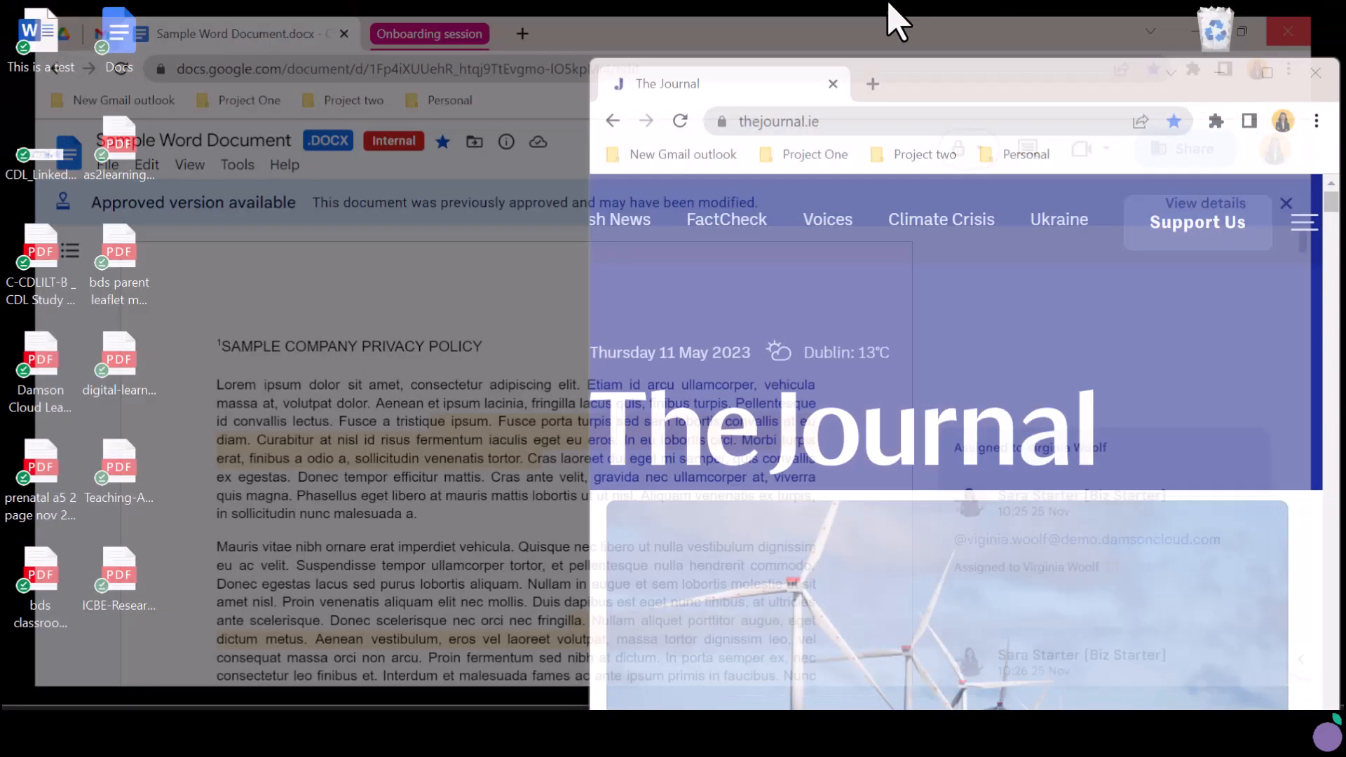
click(1318, 74)
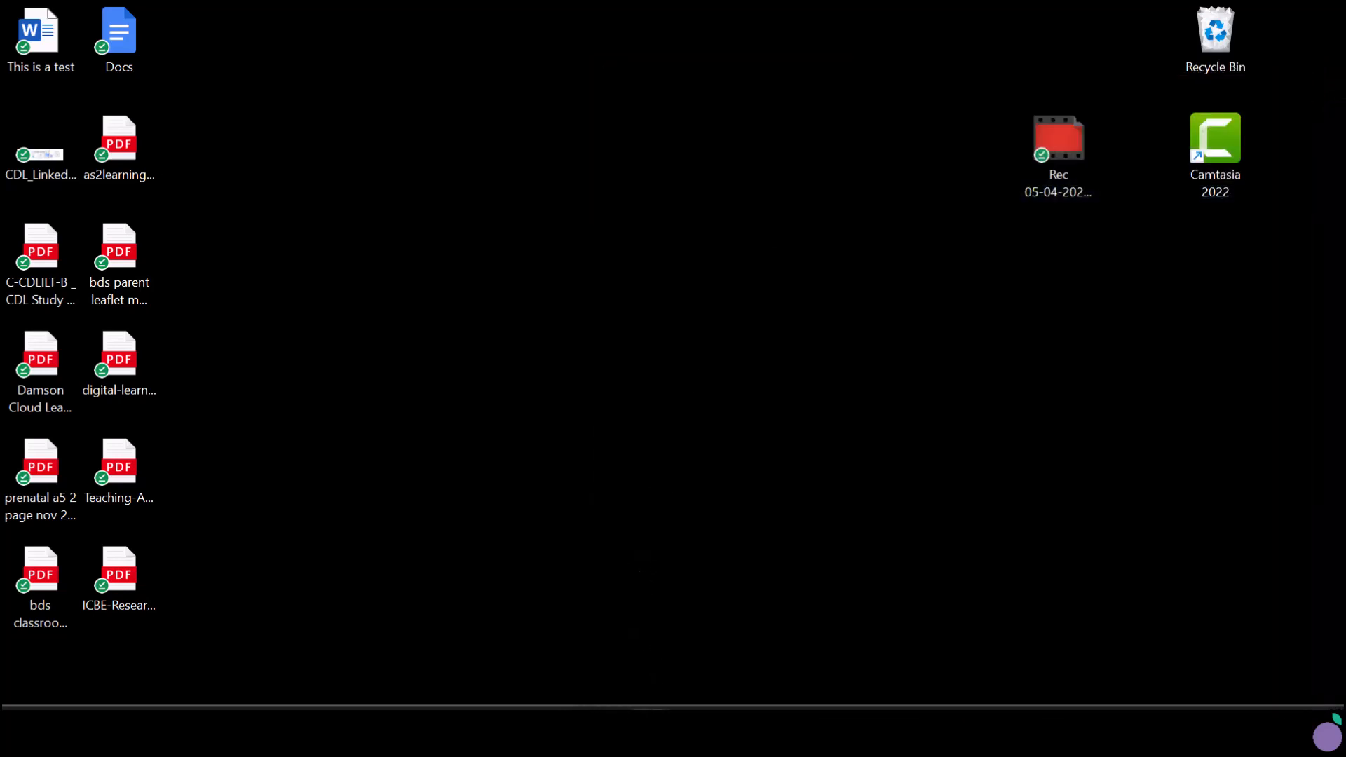
Relaunch Chrome to check which window is restored, and widen The Journal window
key(super)
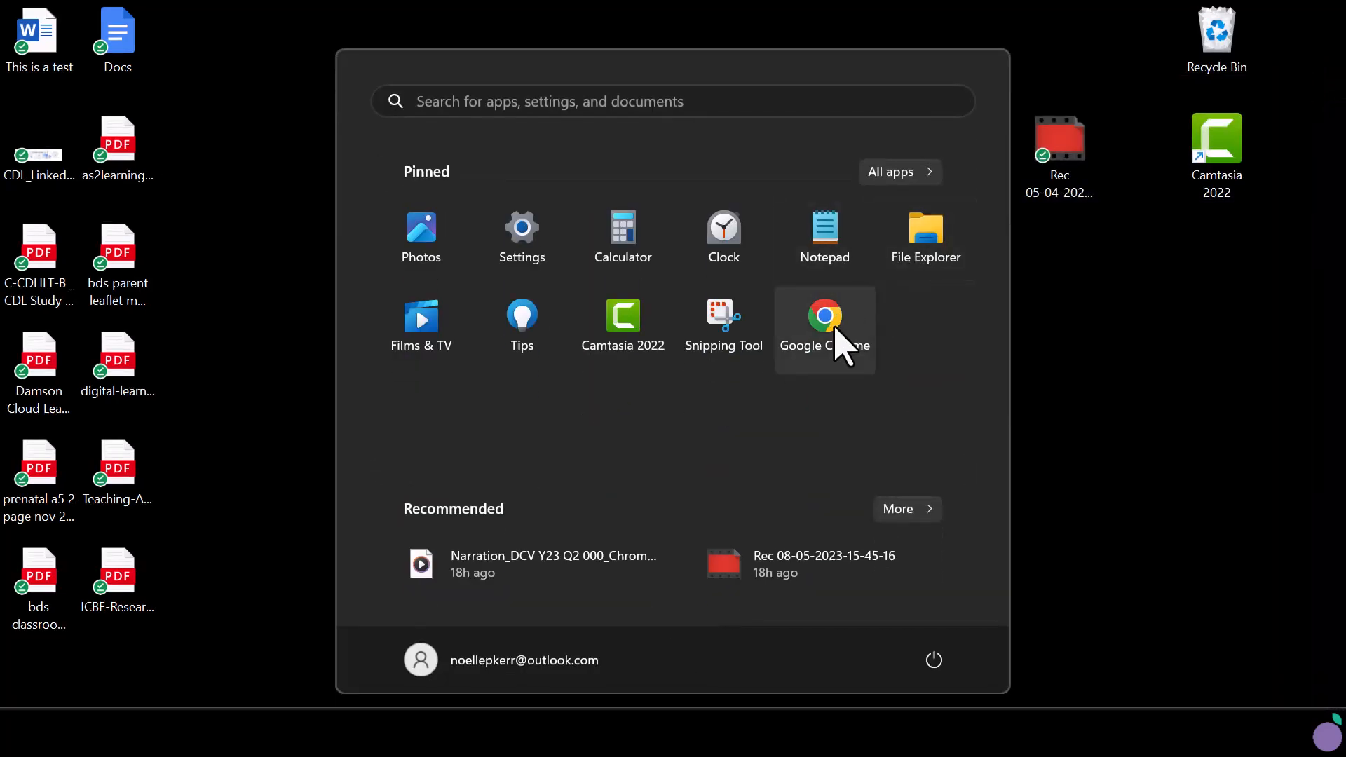
click(824, 326)
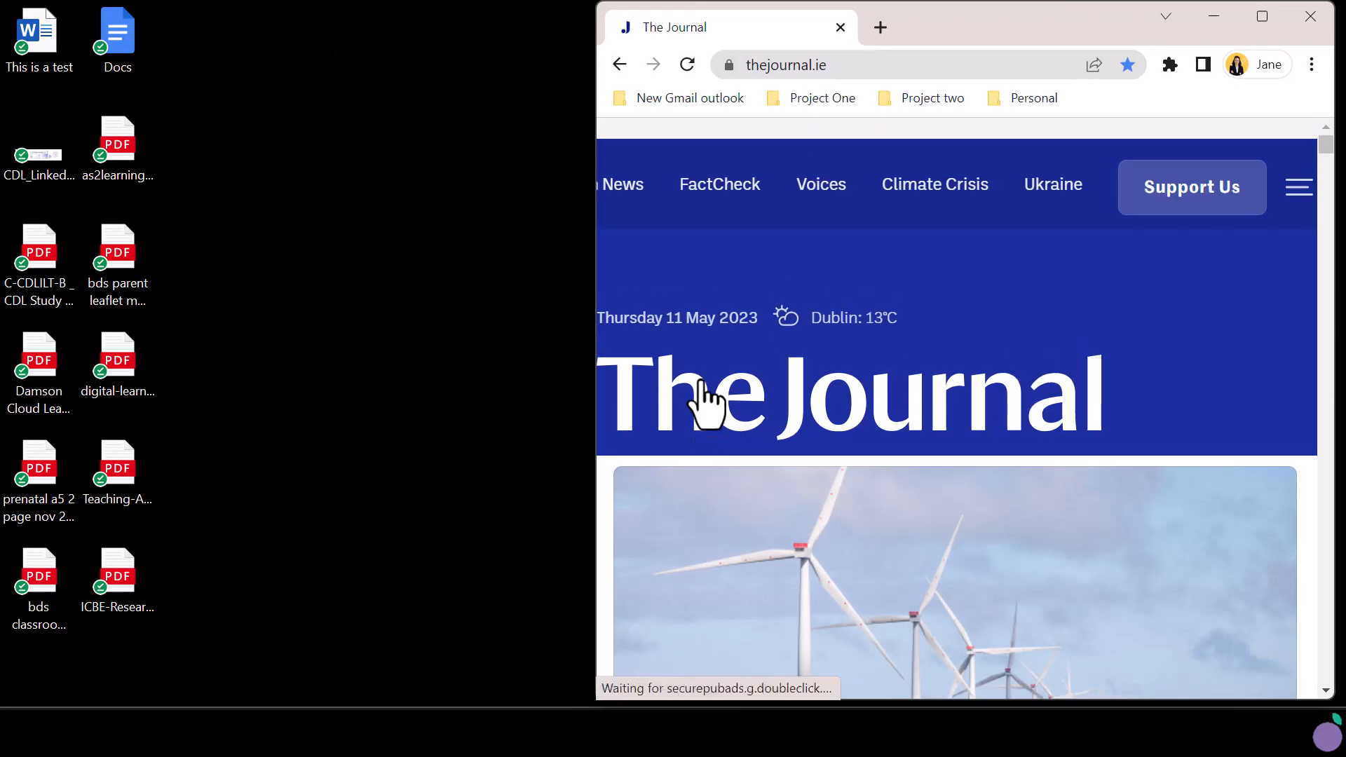
drag(593, 393, 0, 279)
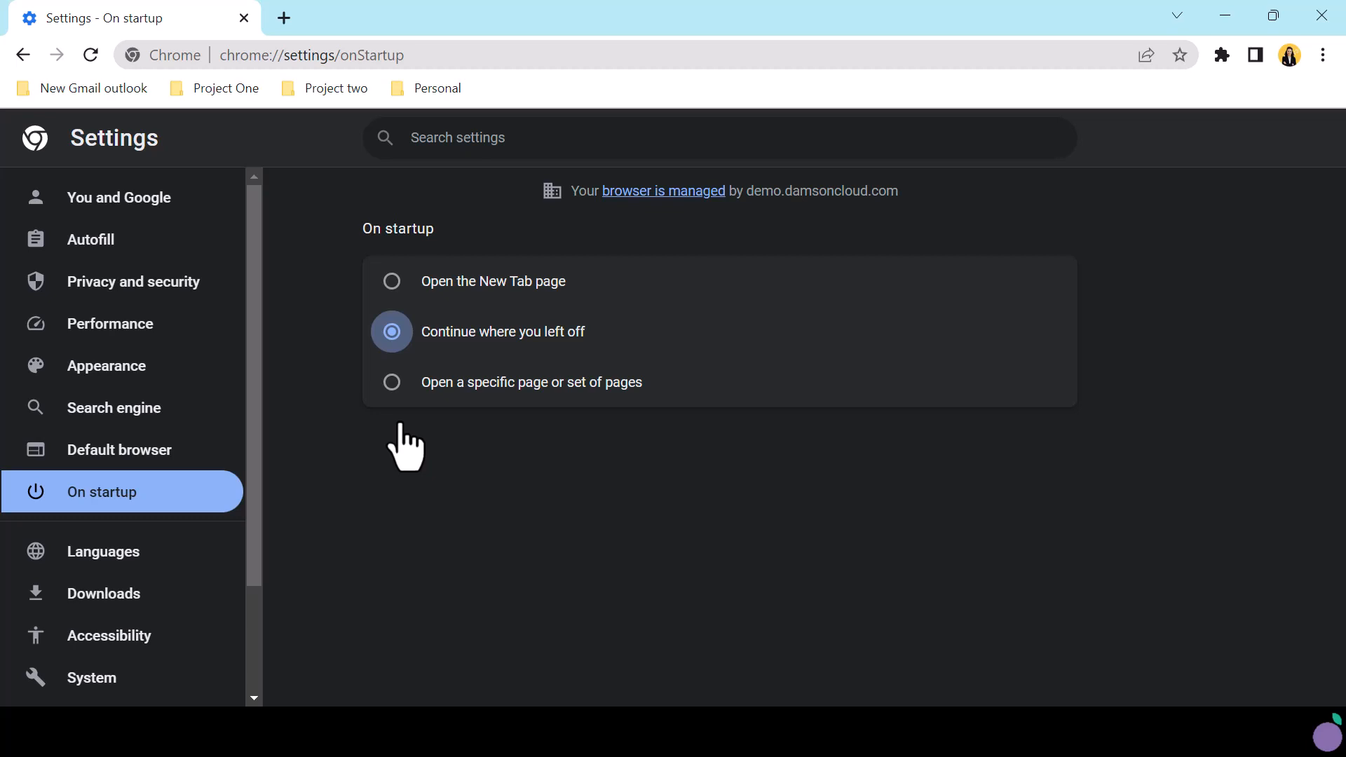
click(392, 382)
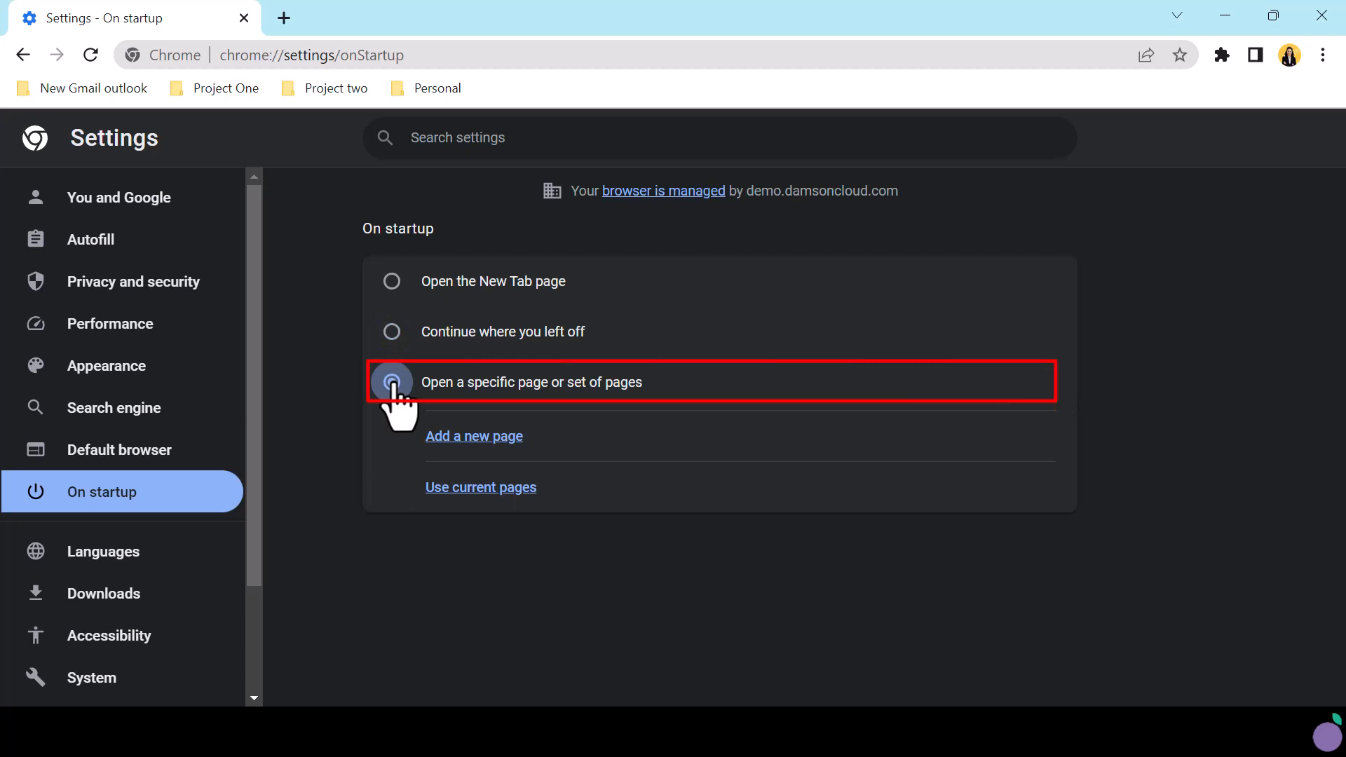
click(455, 436)
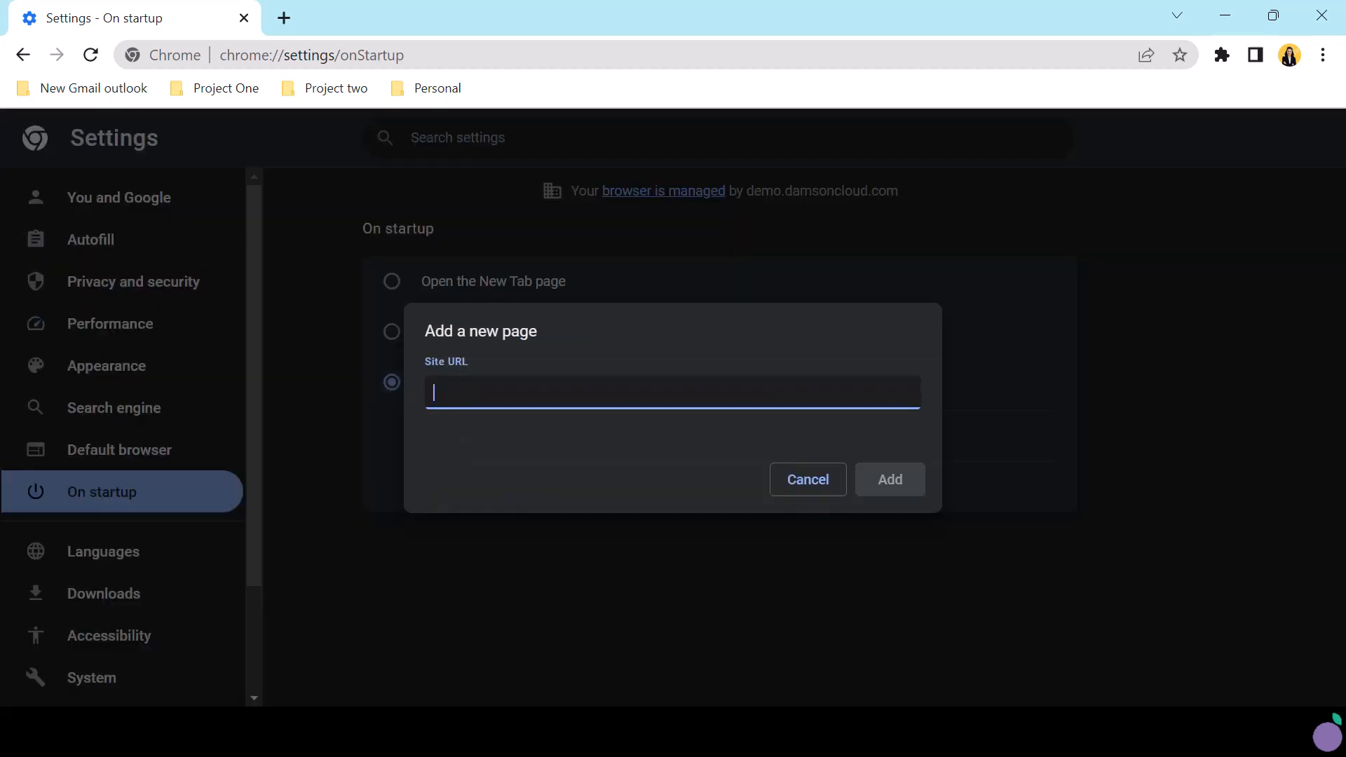
key(alt+Tab)
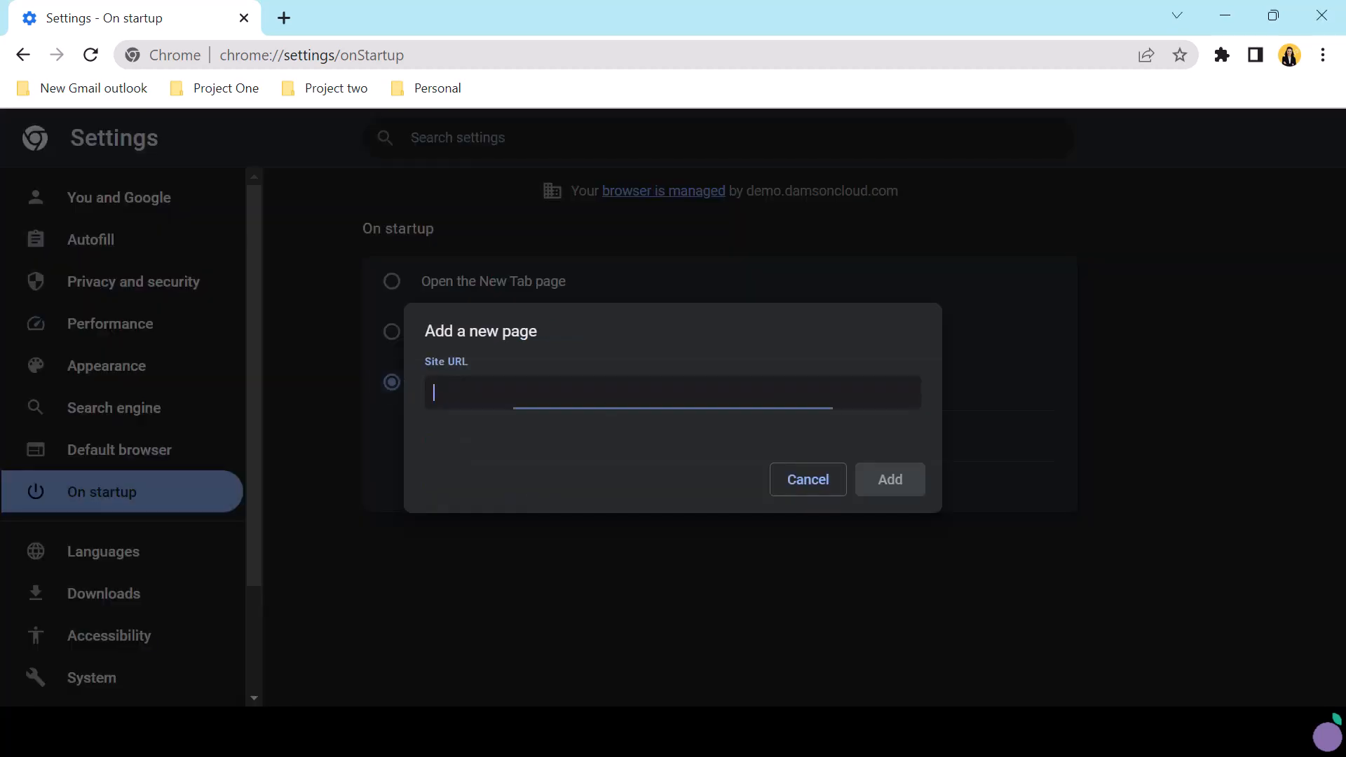
text(https://mail.google.com/mail/u/0/?tab=rm&ogbl#inbox)
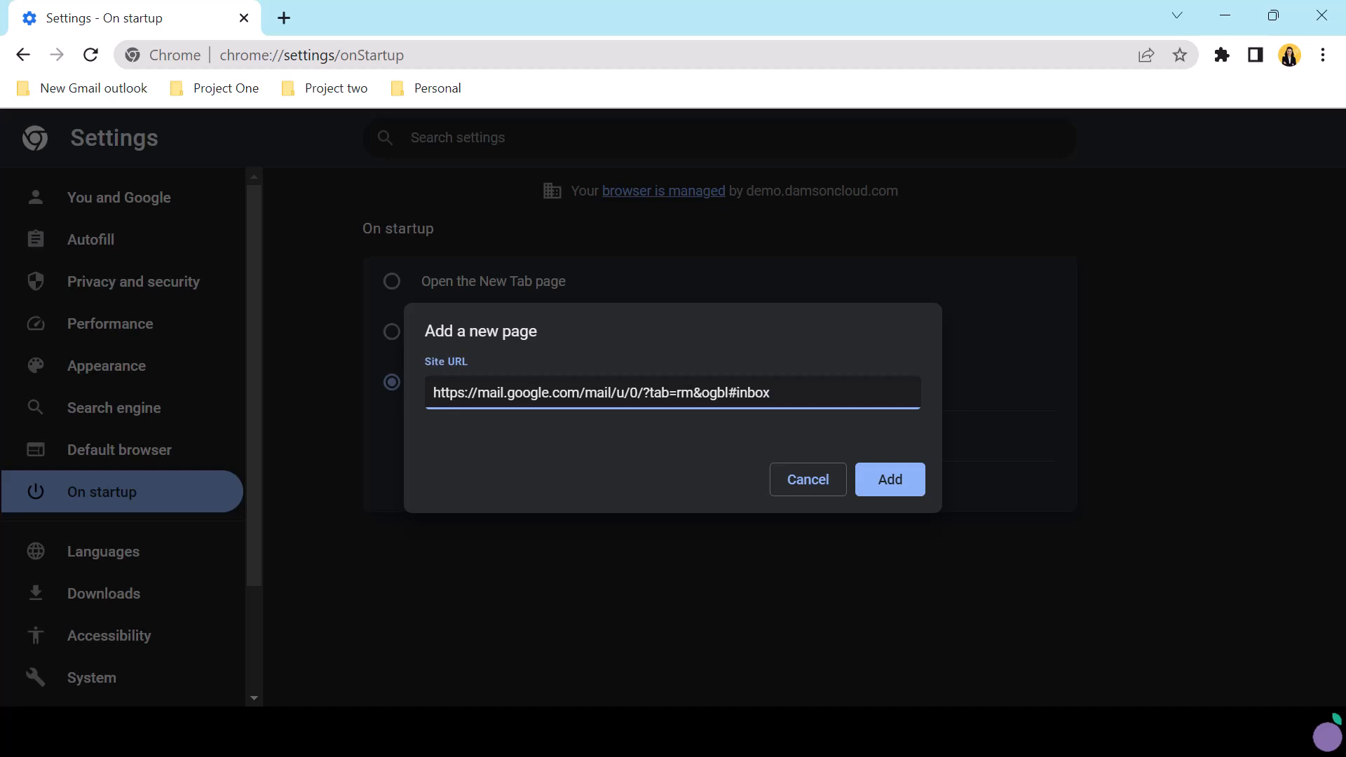
click(889, 479)
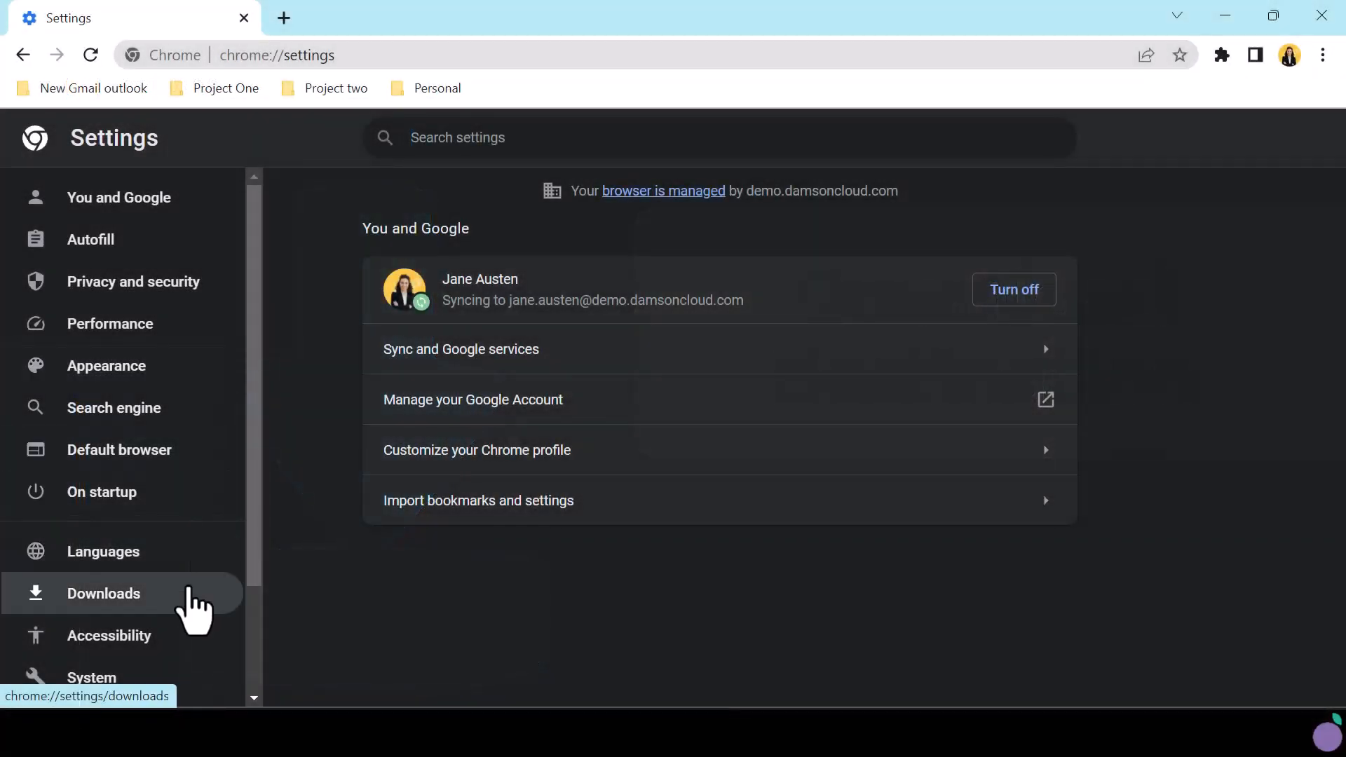
In the Downloads settings, browse folders for the download location and turn on asking where to save each file before downloading
click(187, 592)
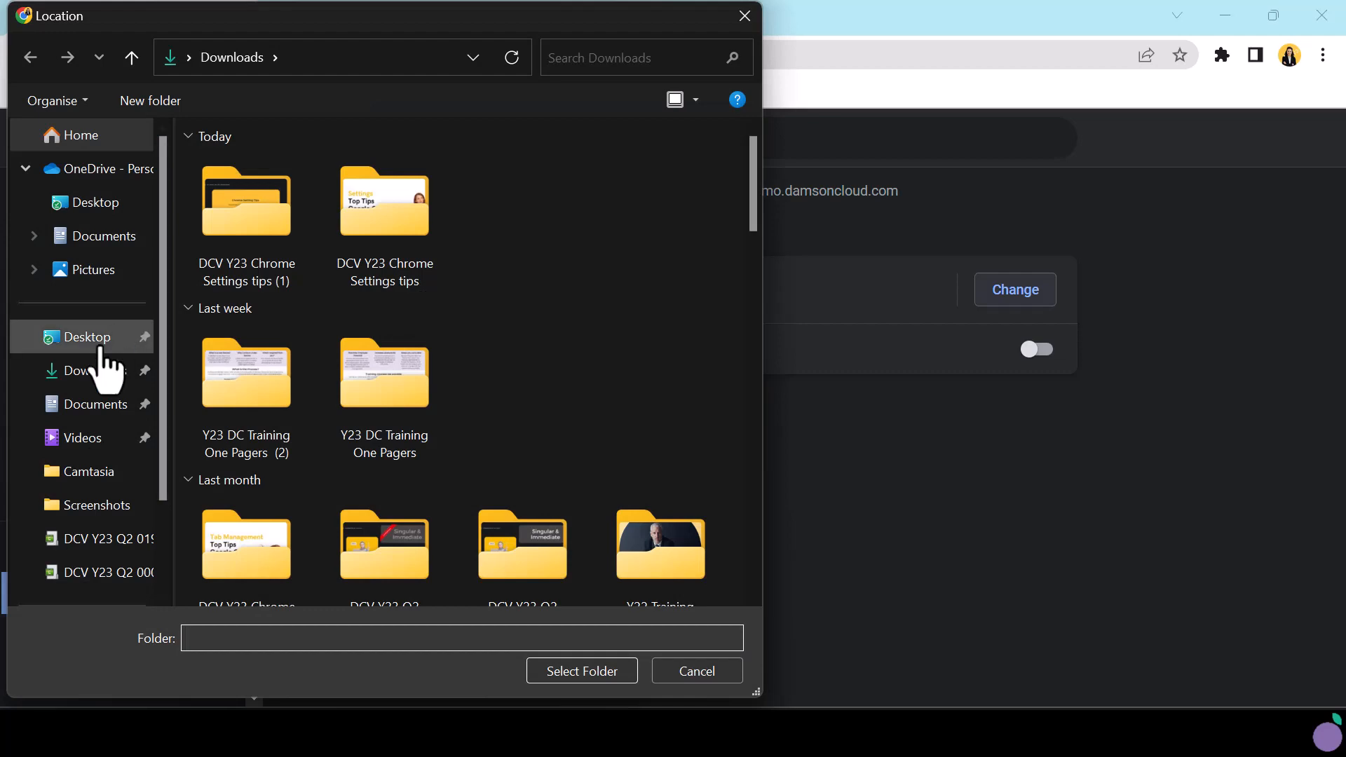
scroll(106, 372, down, 1)
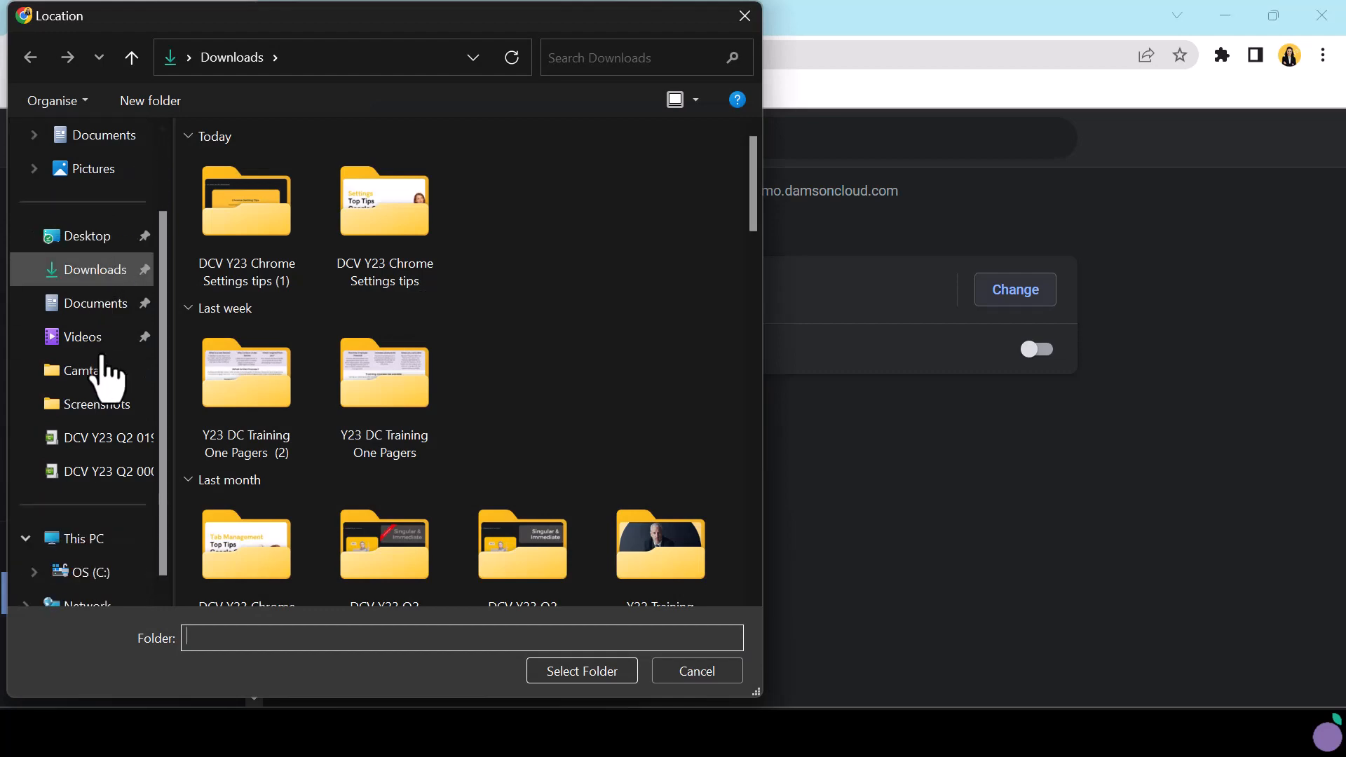
scroll(102, 356, down, 1)
click(695, 670)
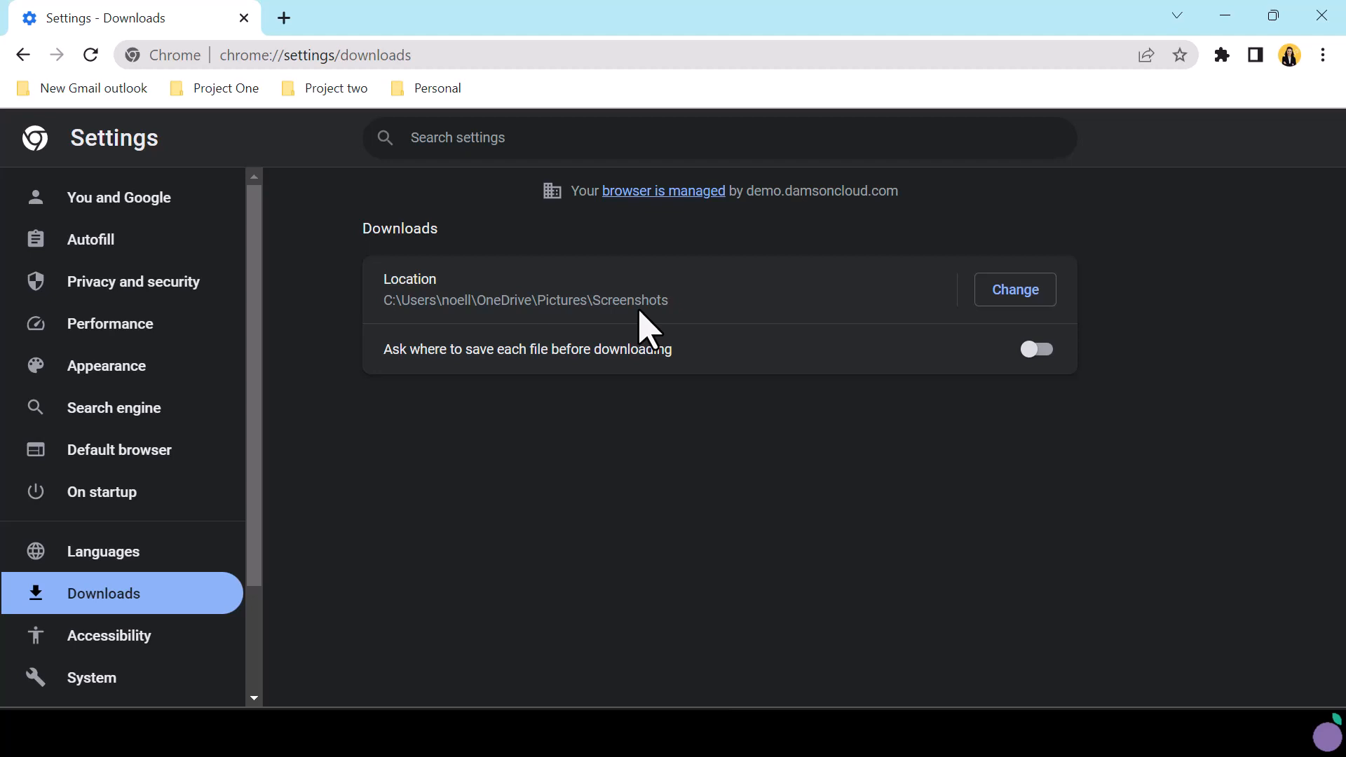
click(1030, 351)
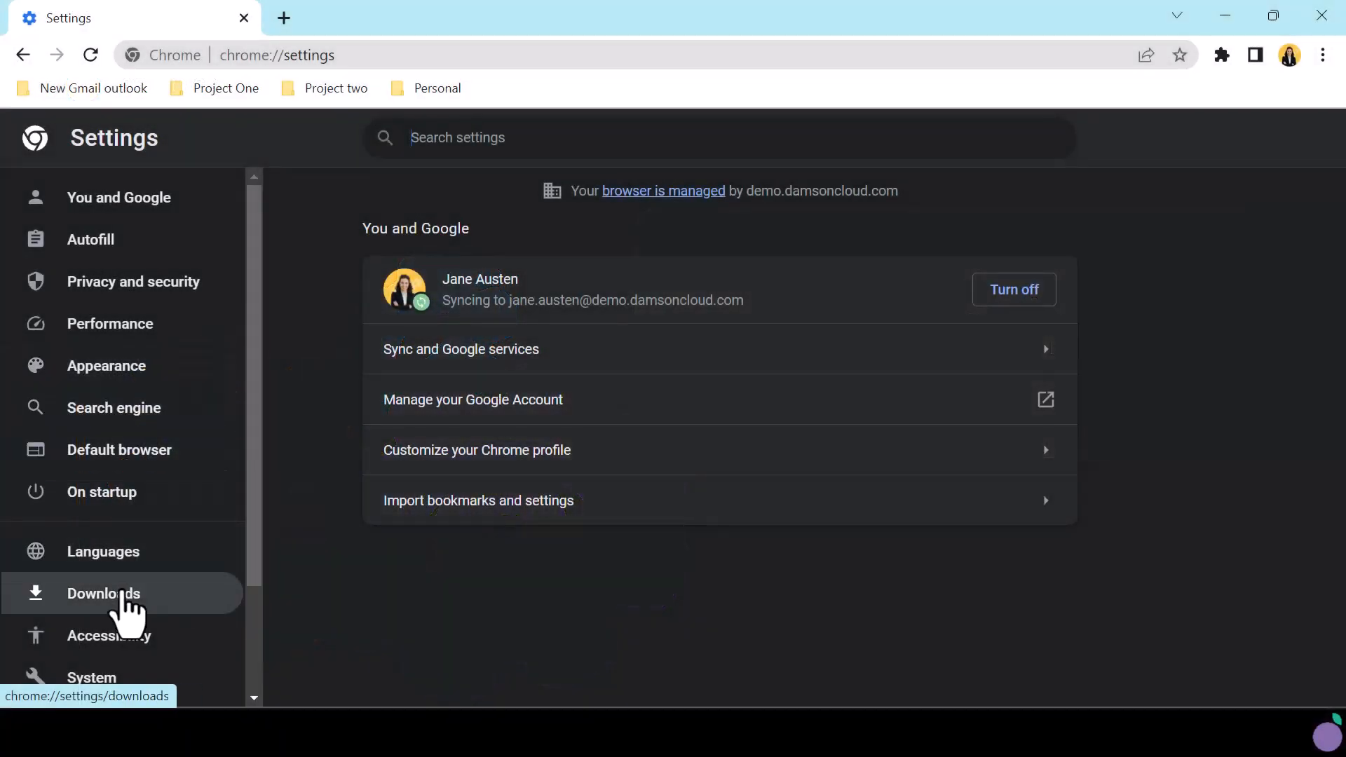
In the Accessibility settings, turn Live Caption on and back off
click(109, 645)
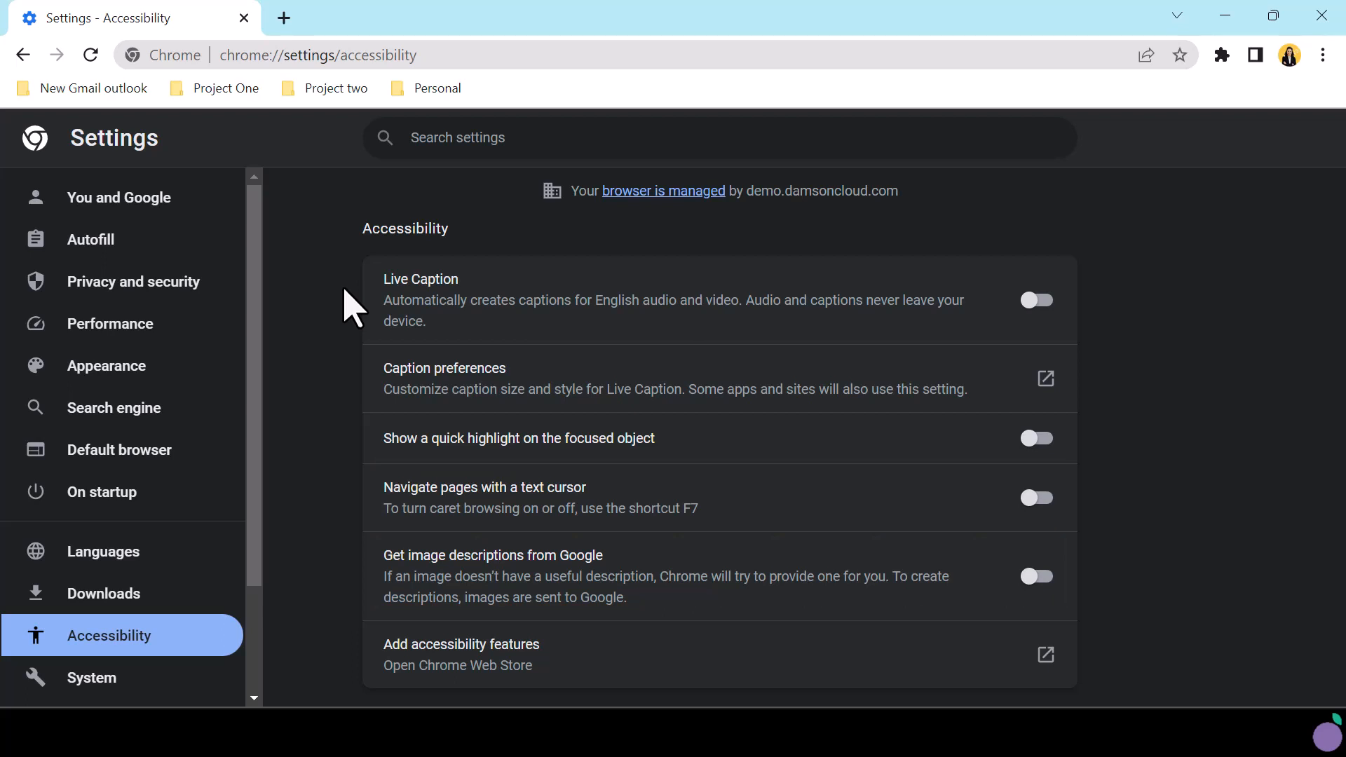
click(1041, 296)
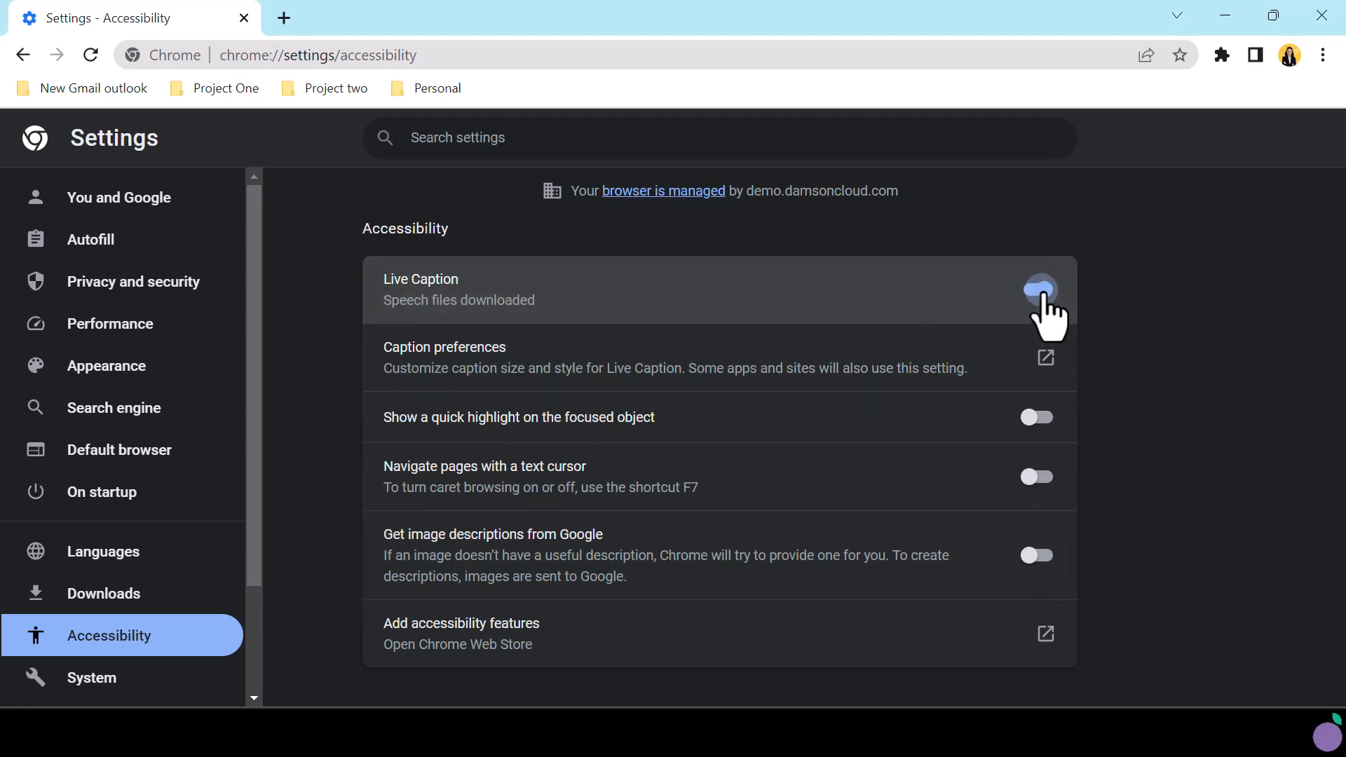
click(1040, 293)
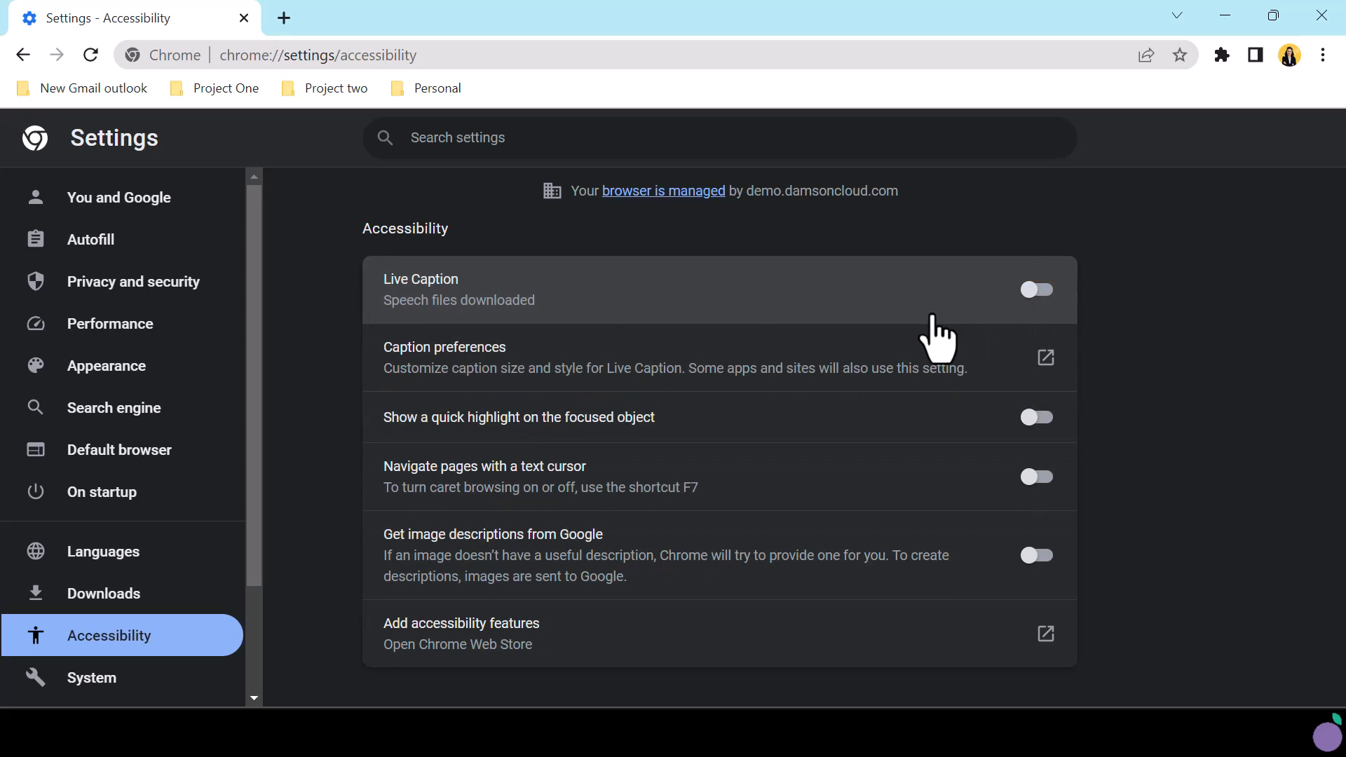
Open the Chrome Web Store from the add accessibility features option and browse the Accessibility Extensions collection
click(484, 656)
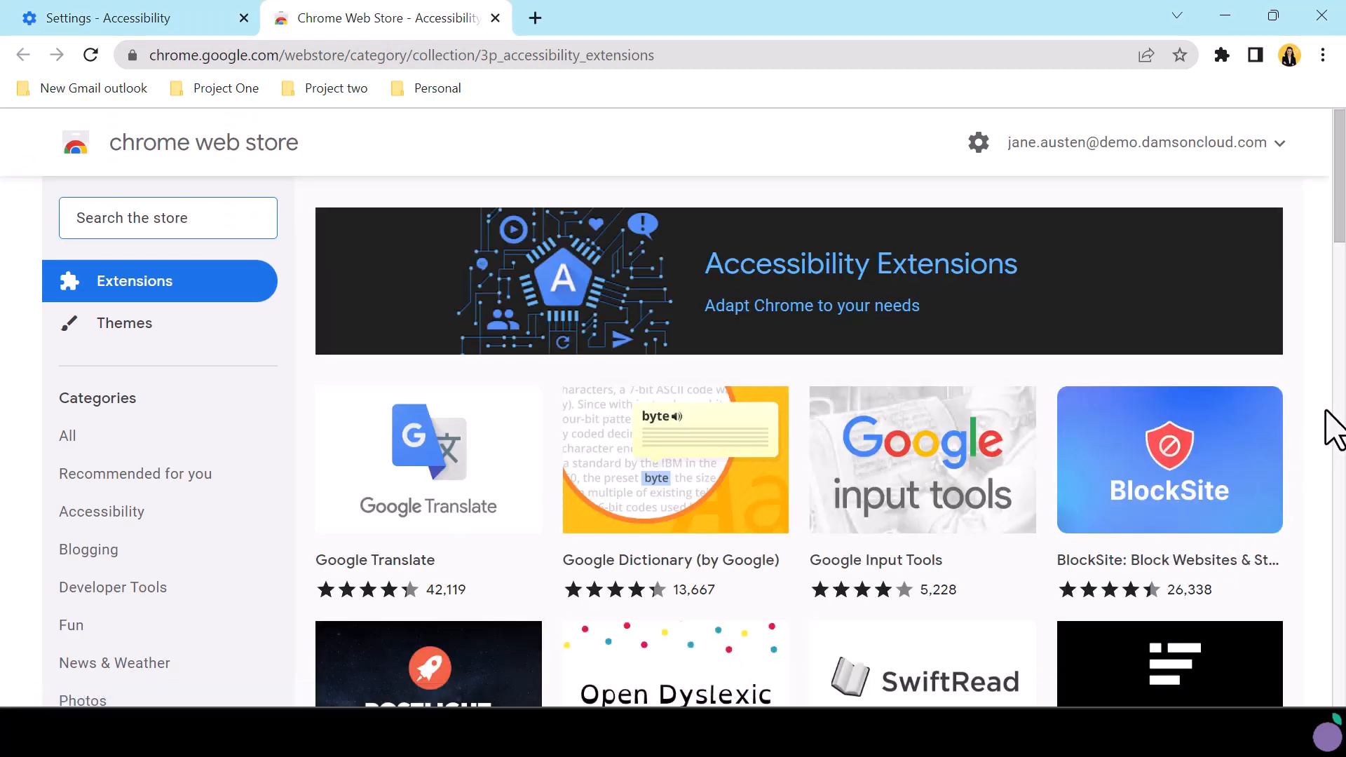
scroll(1326, 412, down, 3)
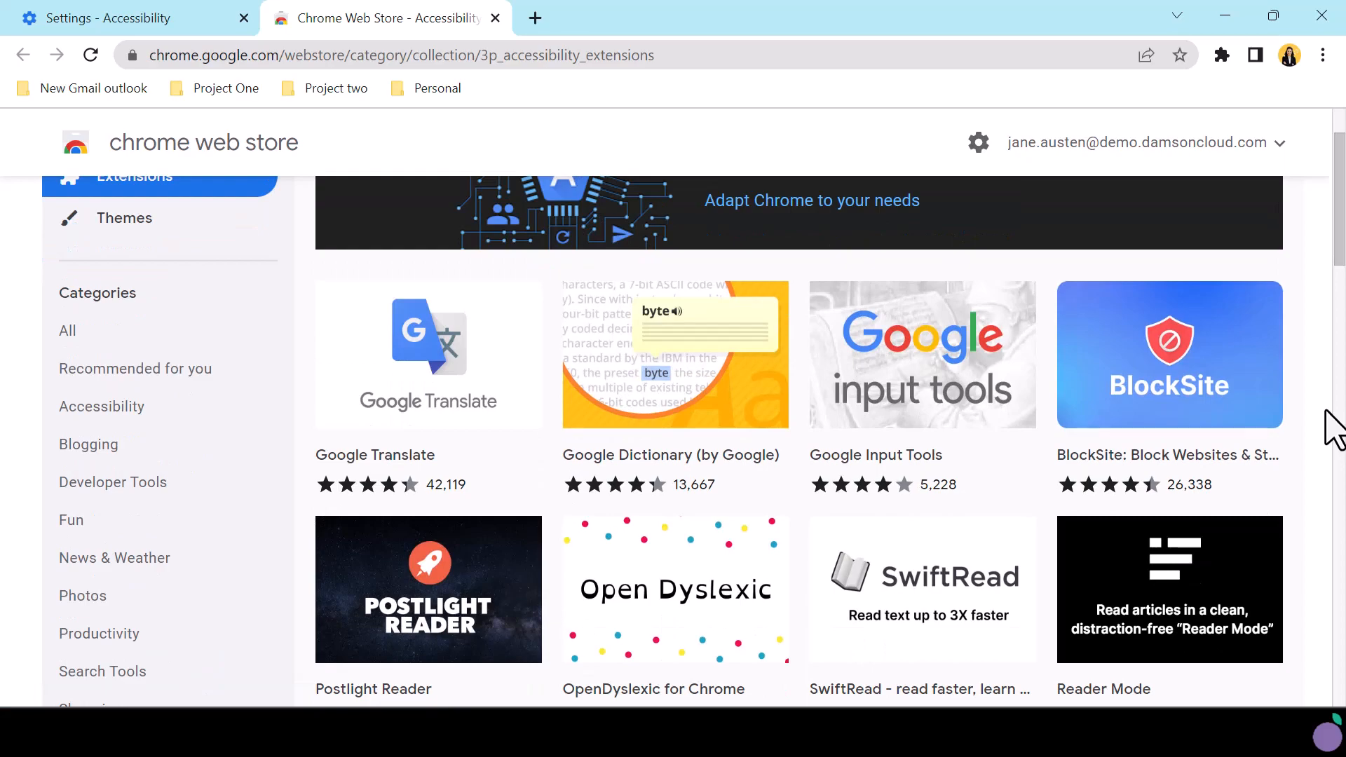
scroll(1335, 429, down, 12)
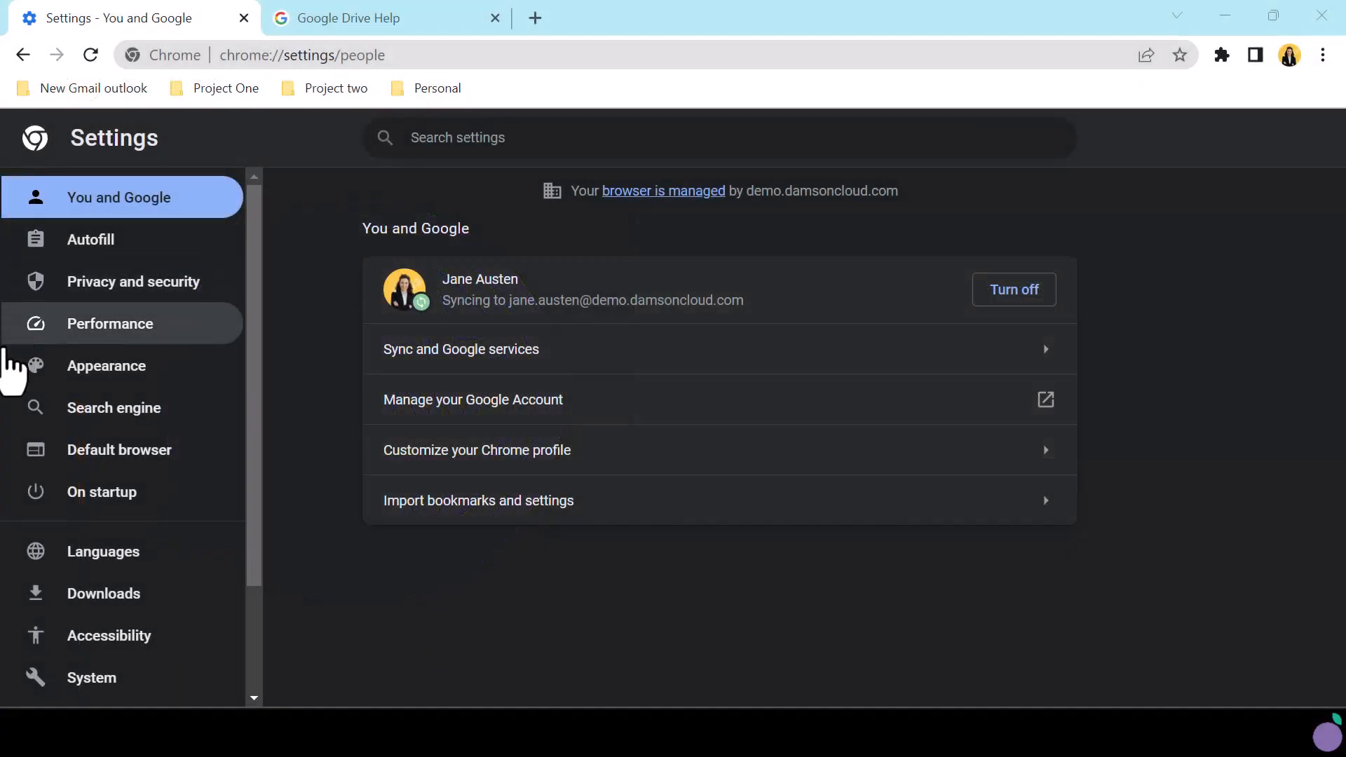
In the search engine and site search management settings, set the address bar keyboard shortcut to Tab
click(19, 415)
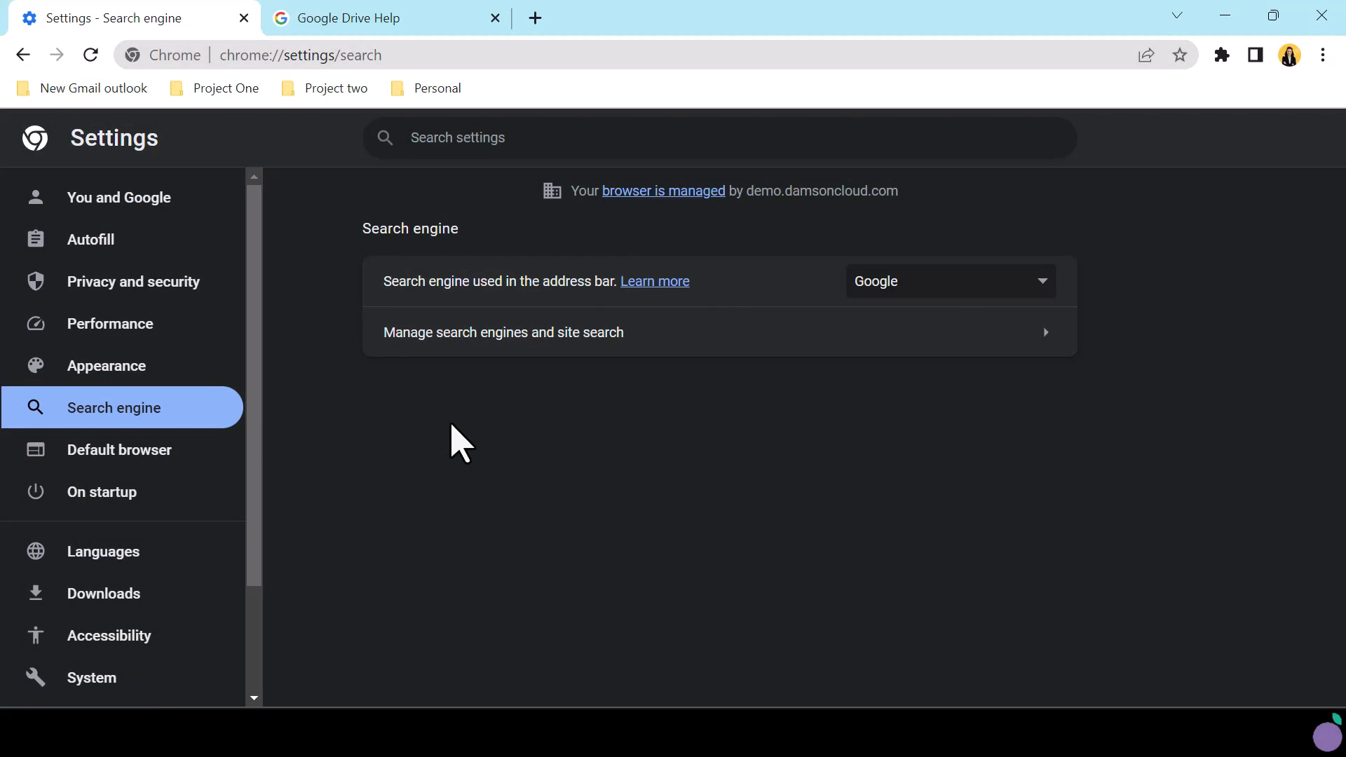
click(443, 333)
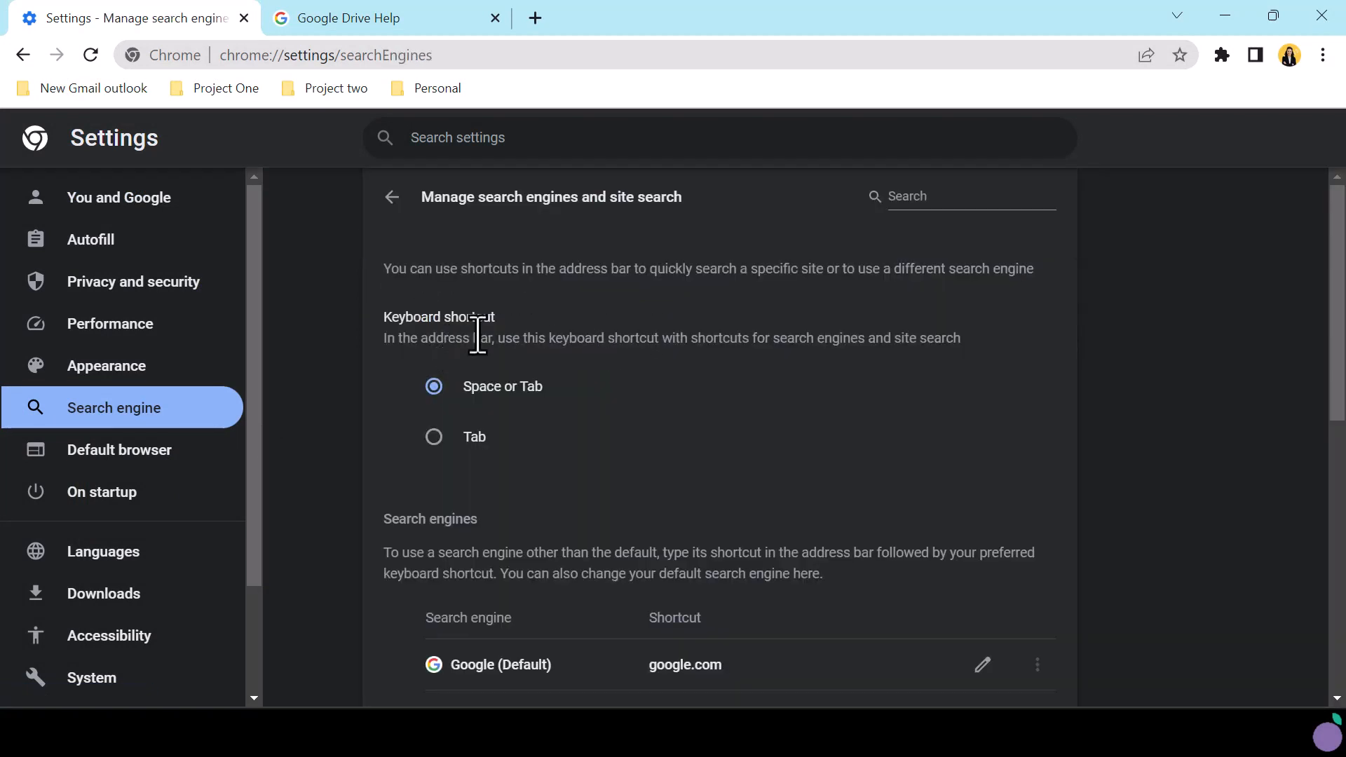
click(433, 440)
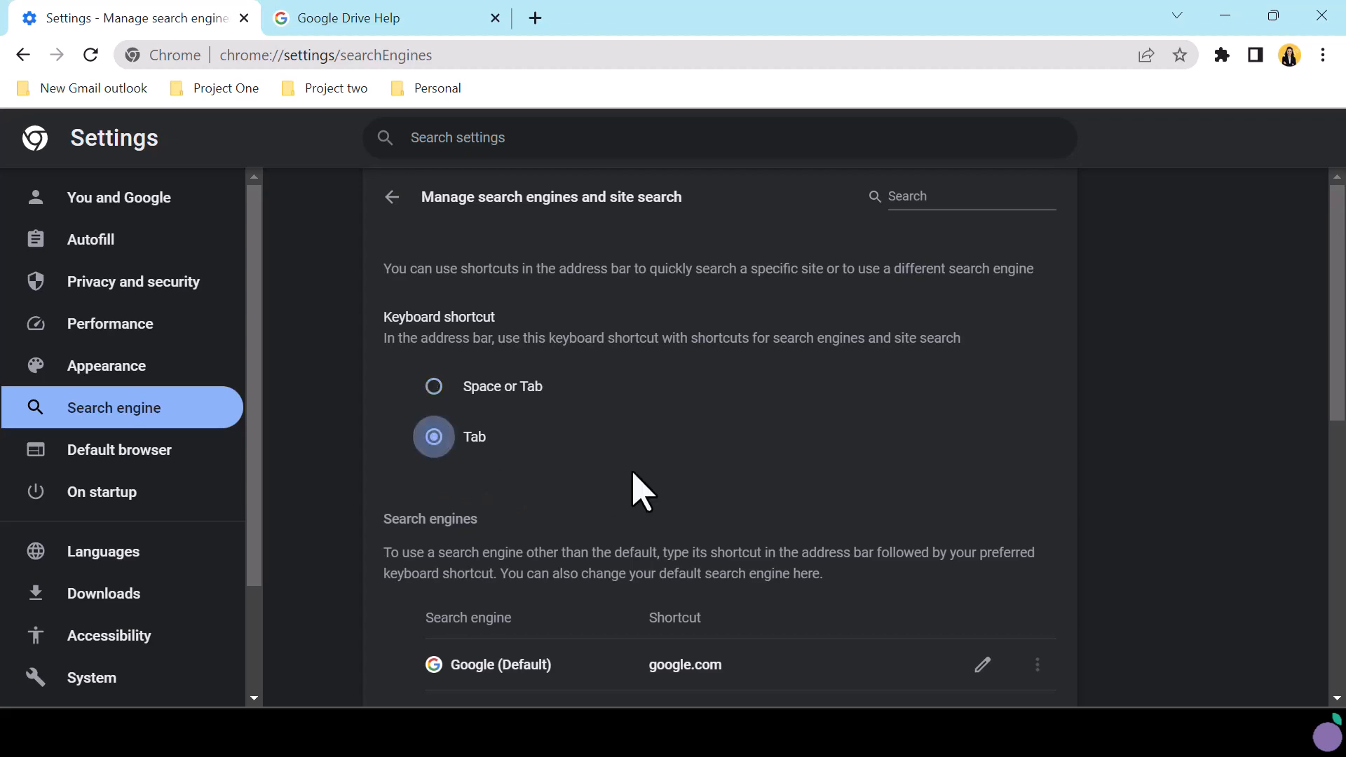
Start a new site search entry named Drive Help with the shortcut dhelp
scroll(630, 485, down, 10)
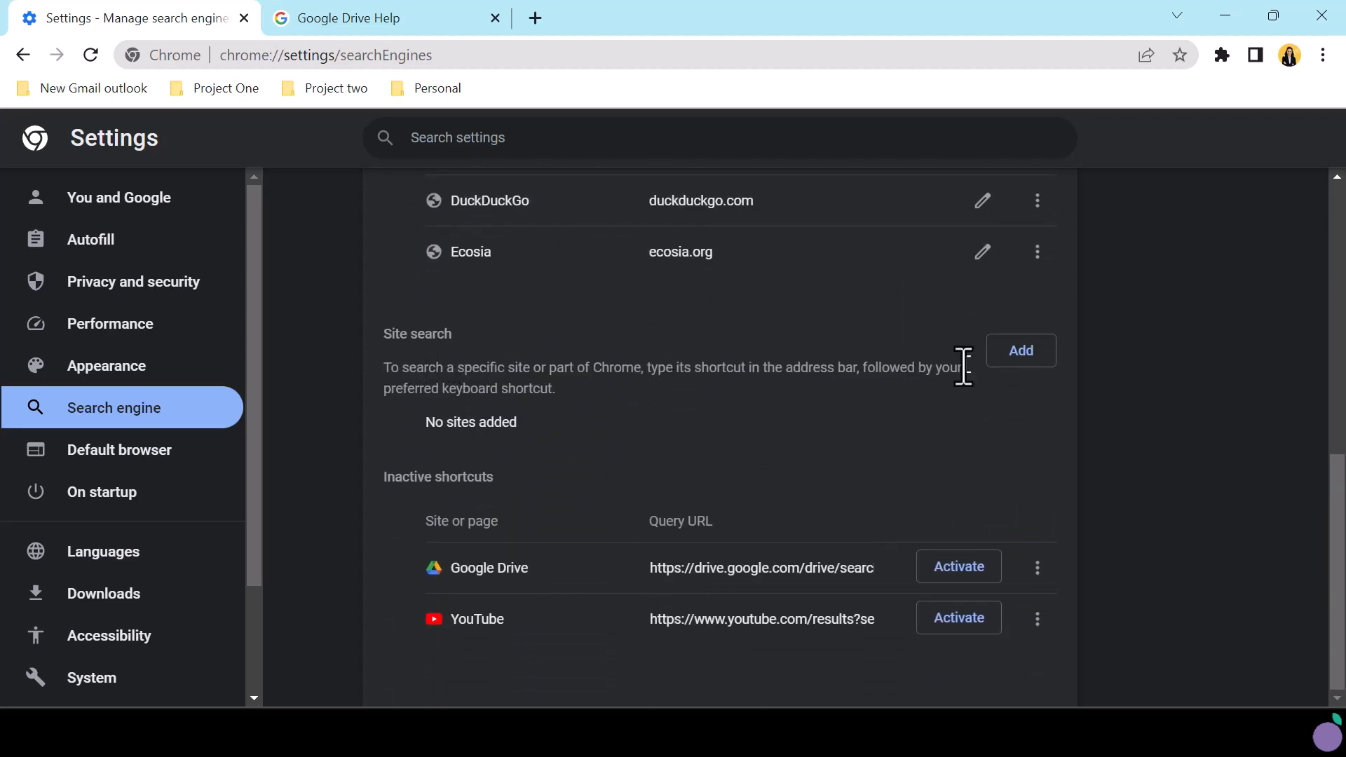
click(1020, 359)
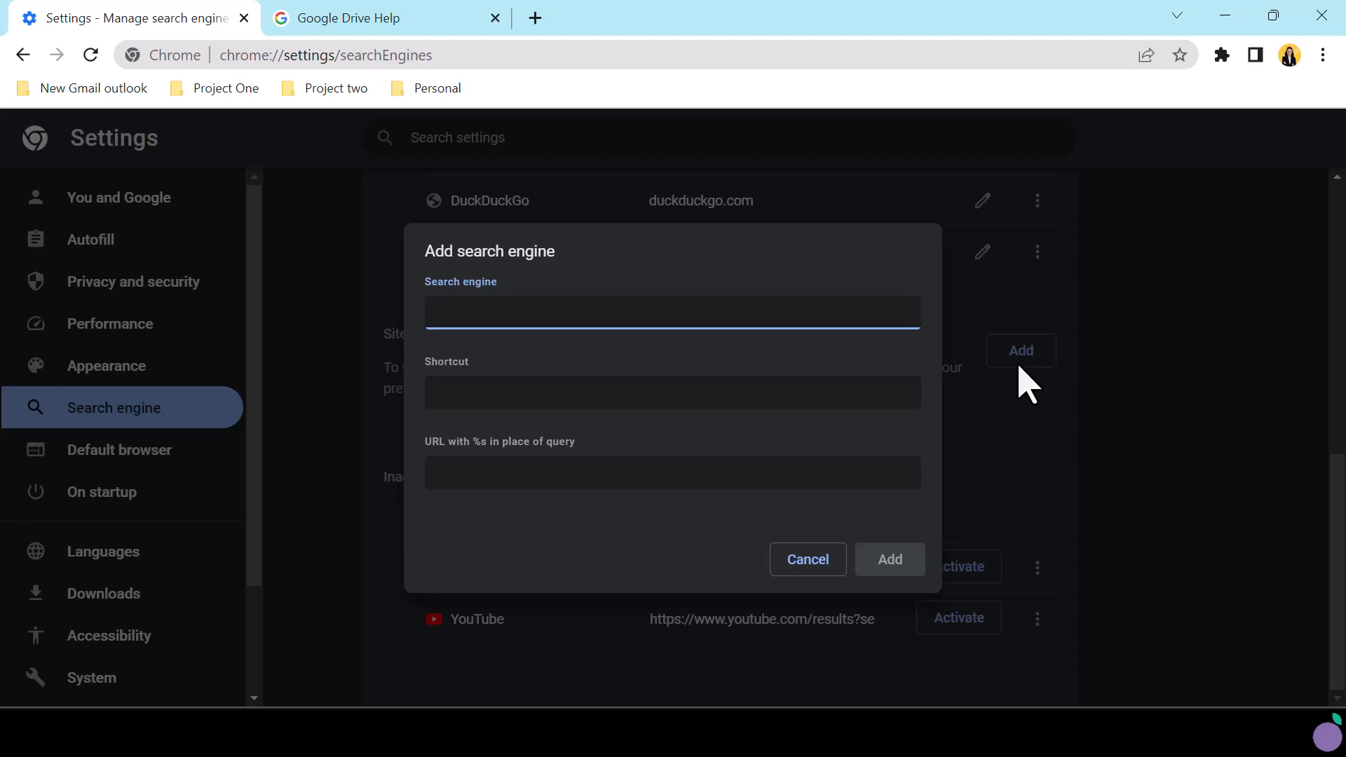
text(Drive Help)
key(Tab)
text(Dhelp)
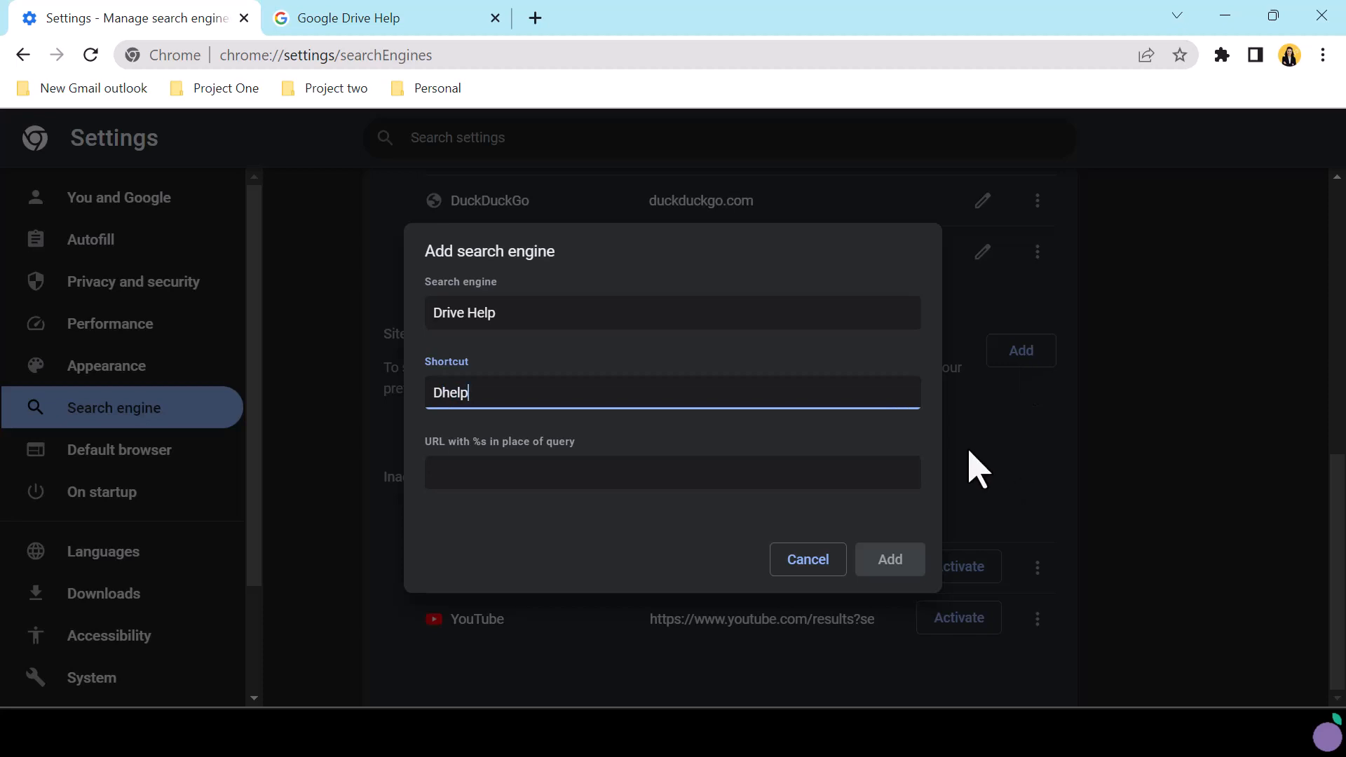
key(BackSpace)
key(BackSpace)
key(BackSpace)
key(BackSpace)
key(BackSpace)
text(dhelp)
click(625, 478)
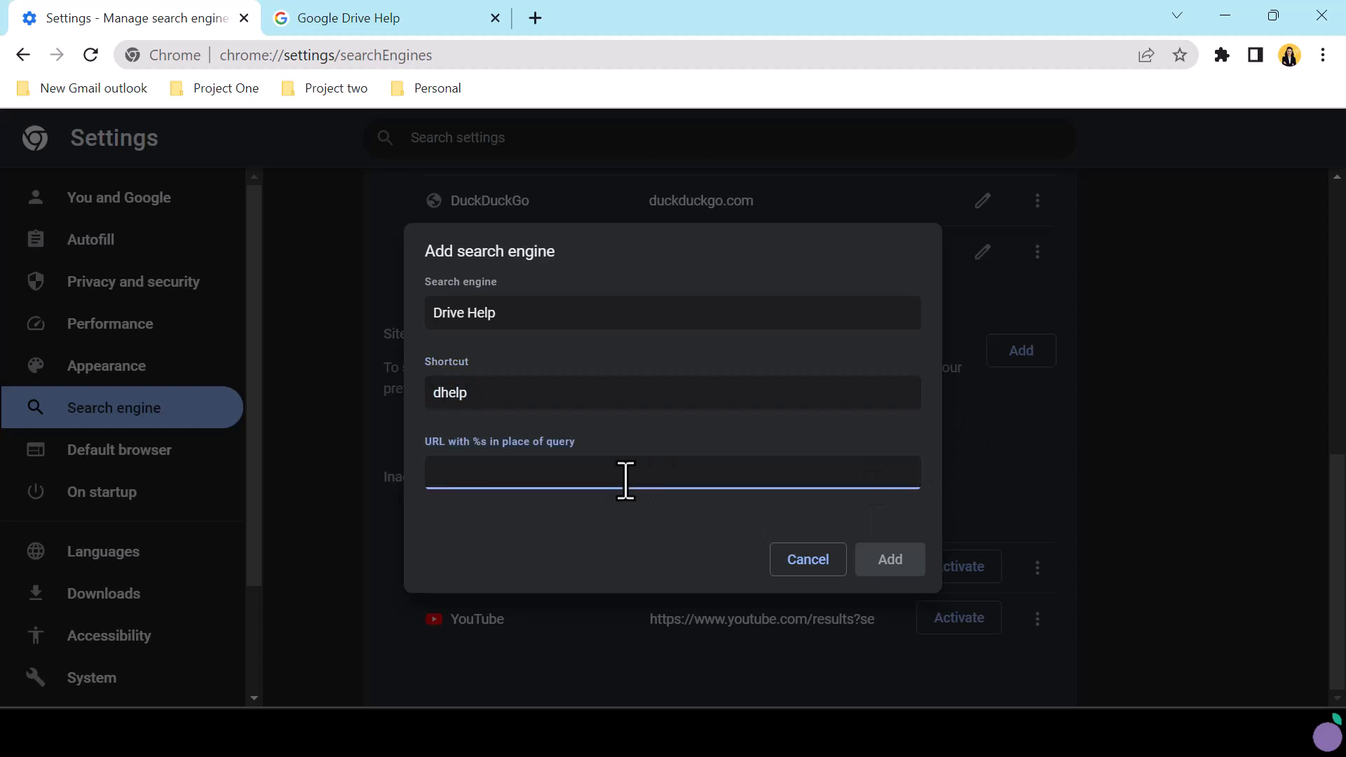
click(412, 434)
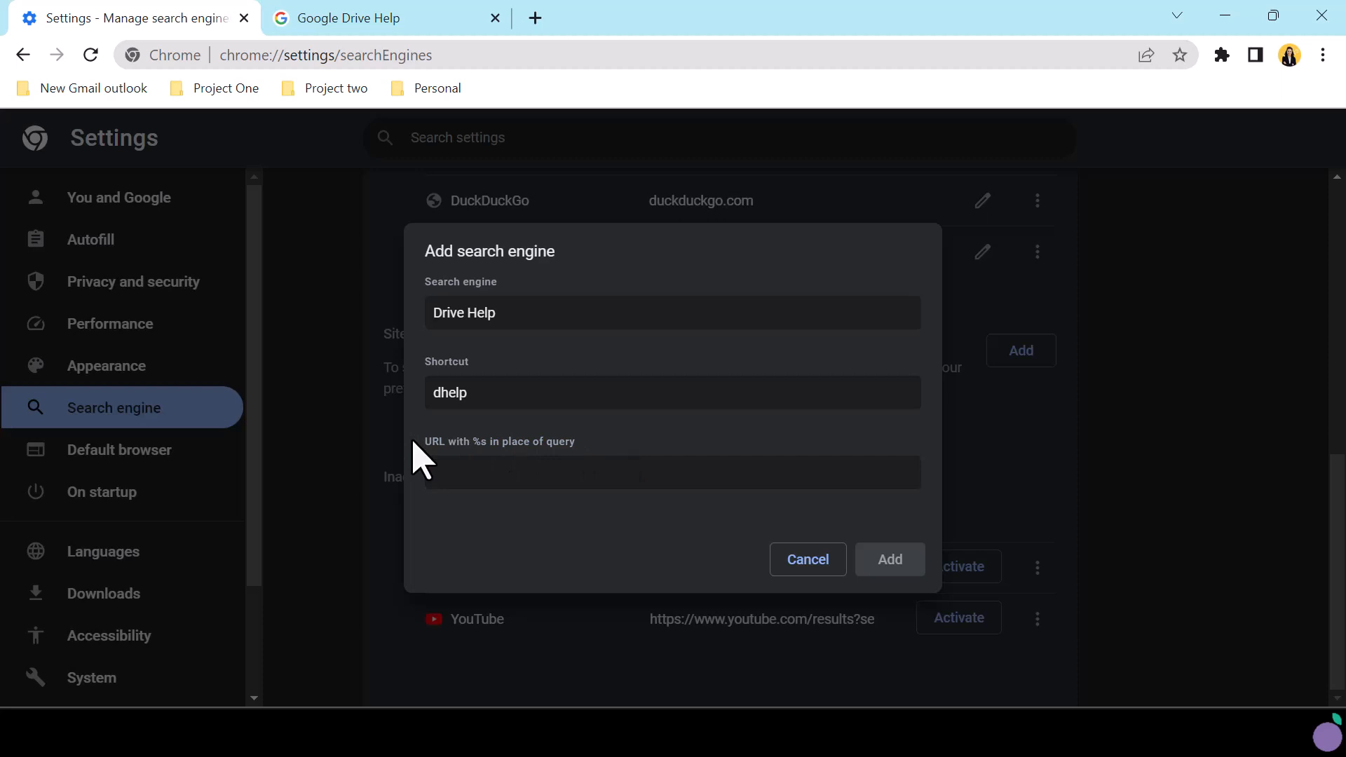
Search Google Drive Help for labels and copy the full URL of the results page
click(382, 21)
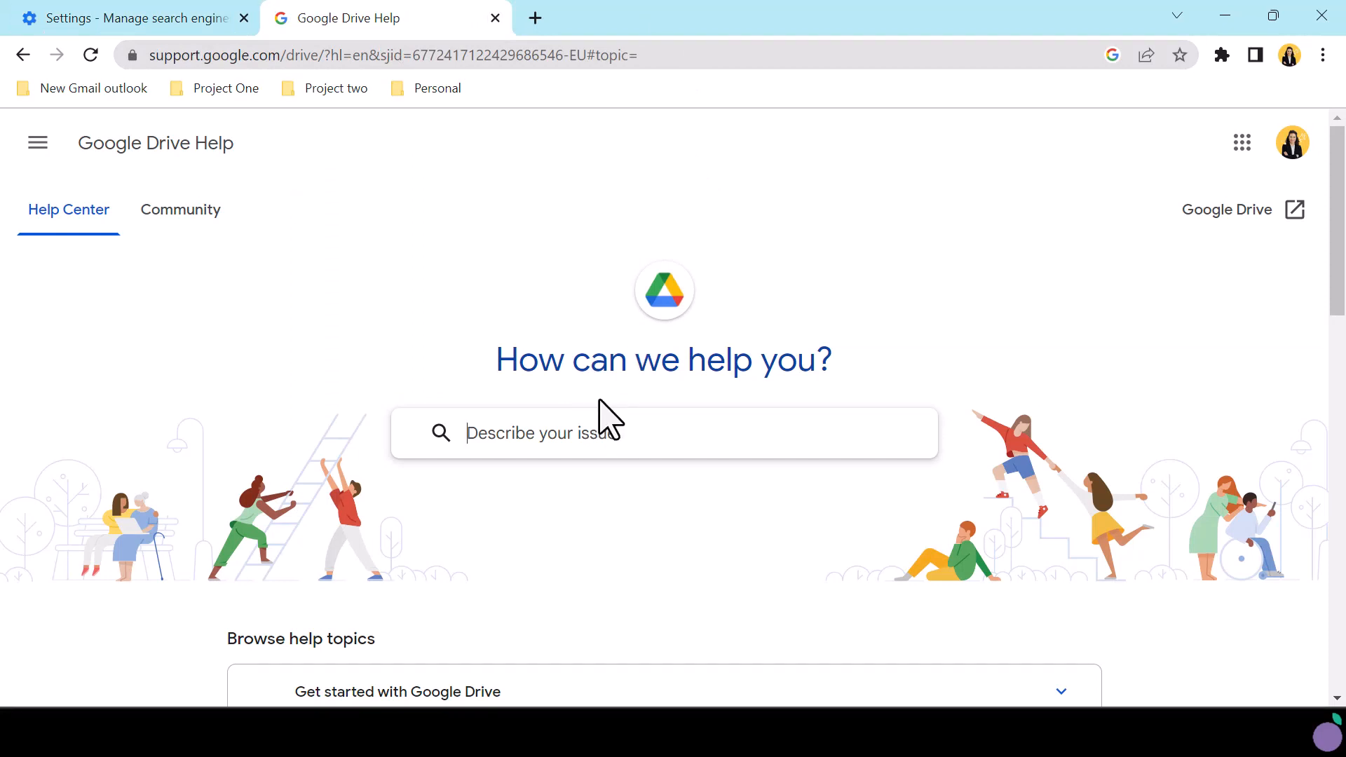
text(labels)
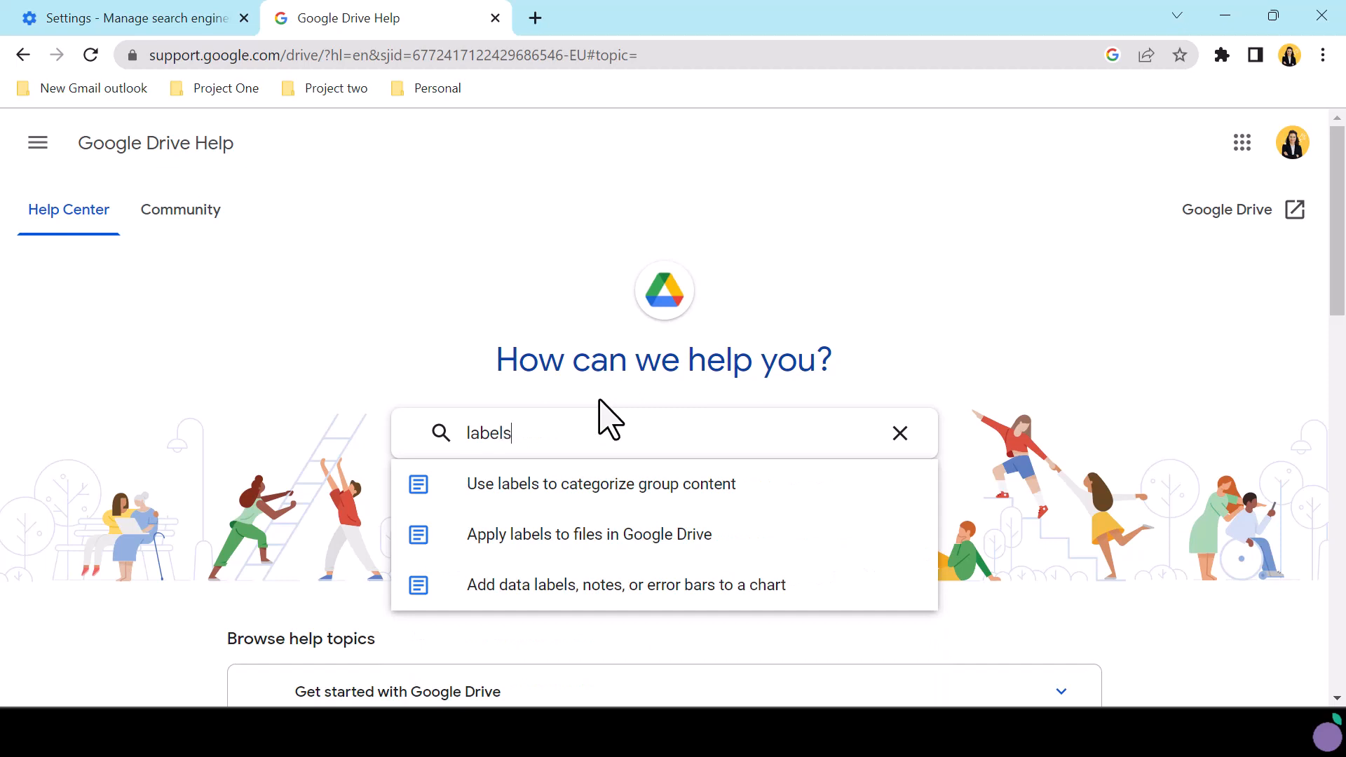
key(Return)
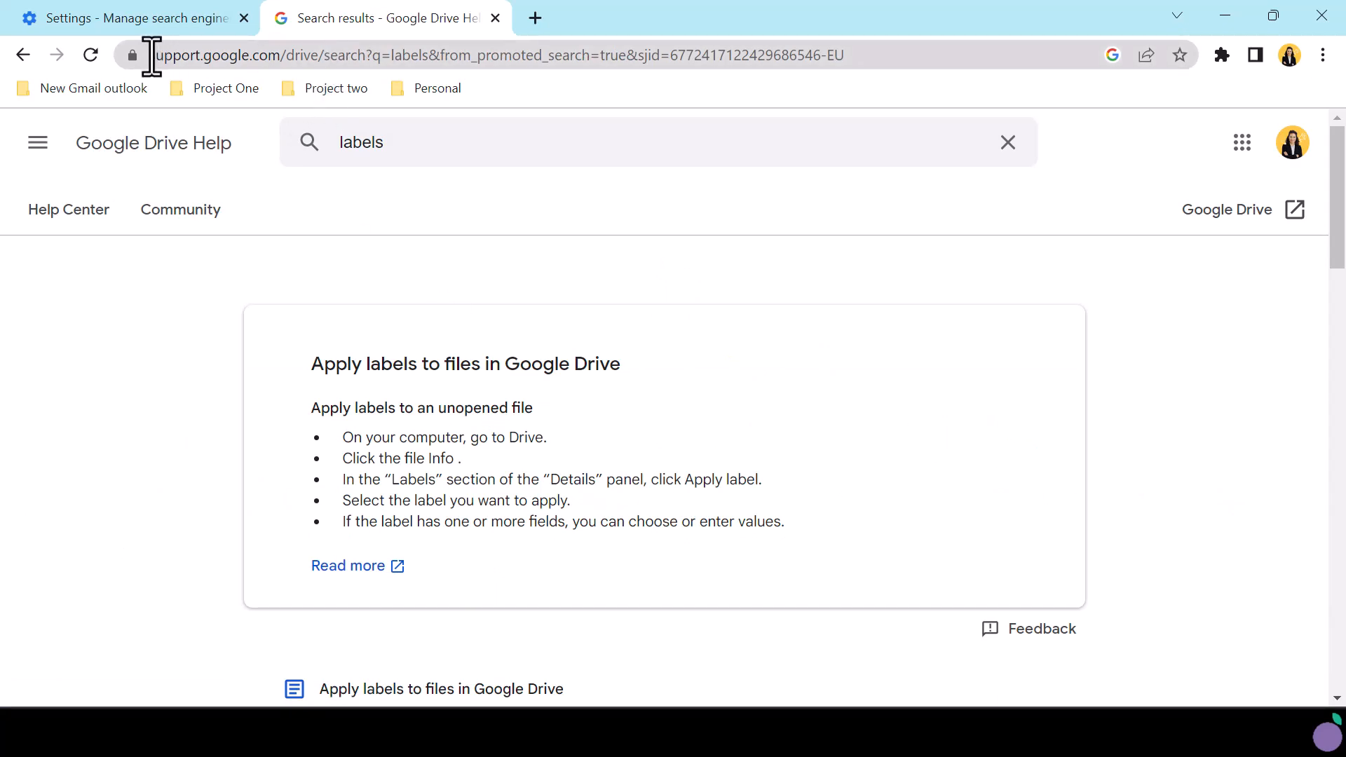
drag(151, 56, 887, 73)
key(ctrl+c)
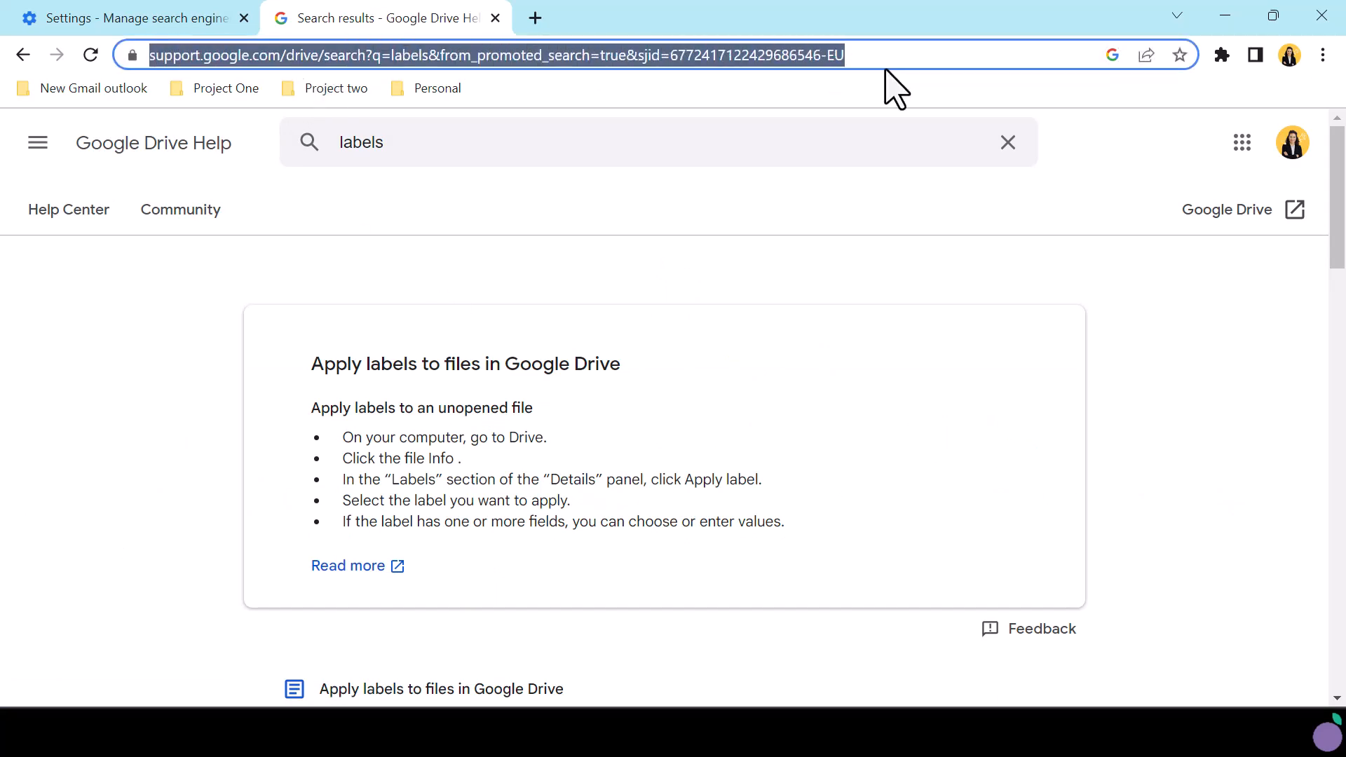
Paste the copied results URL as the query URL of the Drive Help entry
click(130, 21)
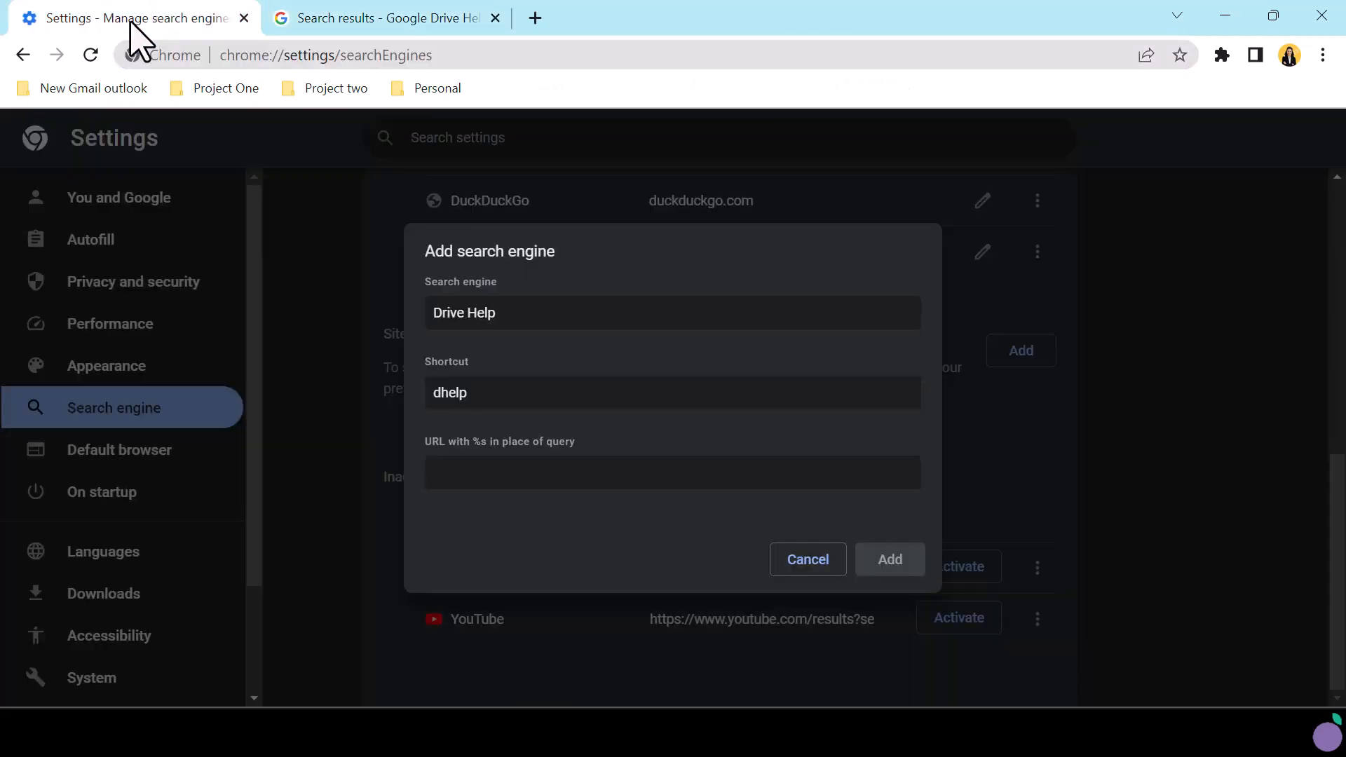
click(465, 475)
key(ctrl+v)
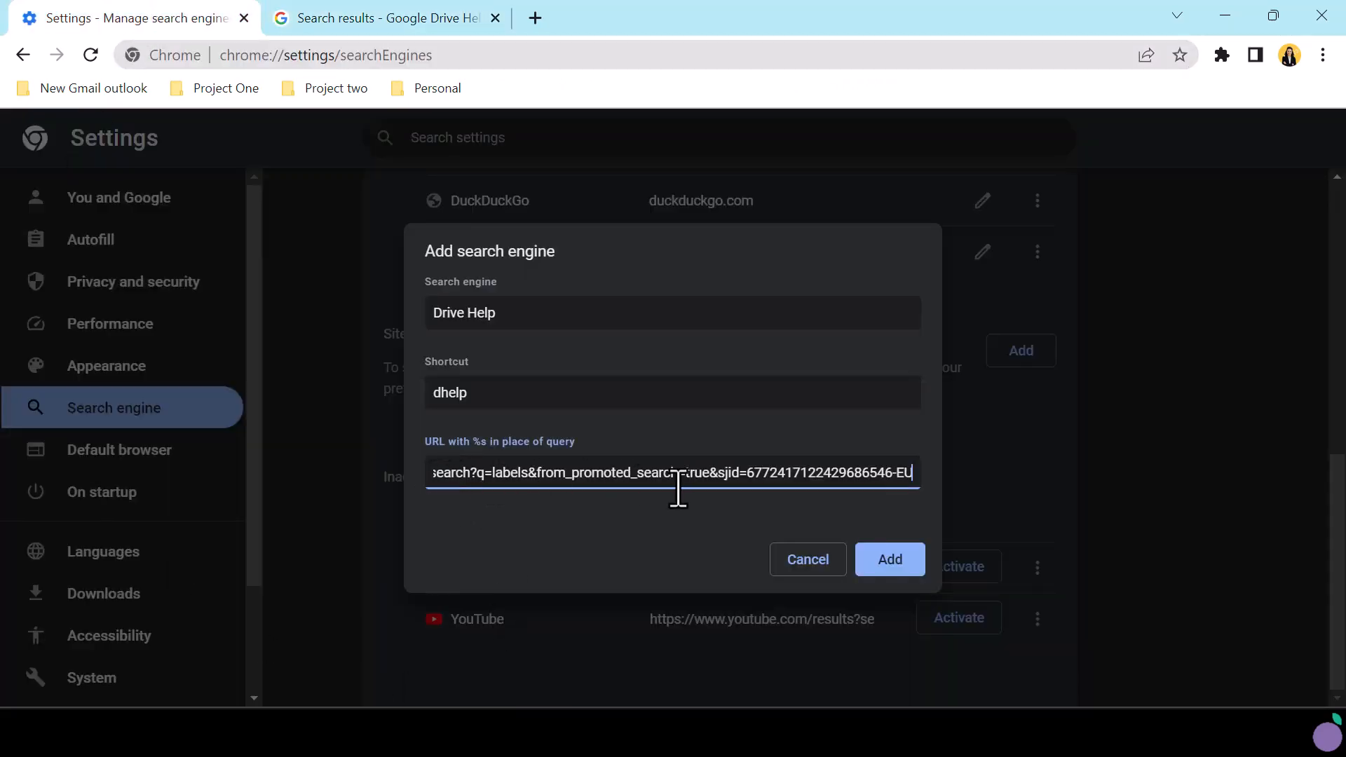
Replace the search term labels in the query URL with %s and add the Drive Help site search
key(Left)
key(Left)
key(Left)
key(Left)
key(Left)
key(Left)
key(Left)
key(Left)
key(Left)
key(Left)
key(Left)
key(Left)
key(Left)
key(Left)
key(Left)
key(Left)
key(Left)
key(Left)
key(Left)
key(Left)
drag(491, 472, 530, 474)
text(%)
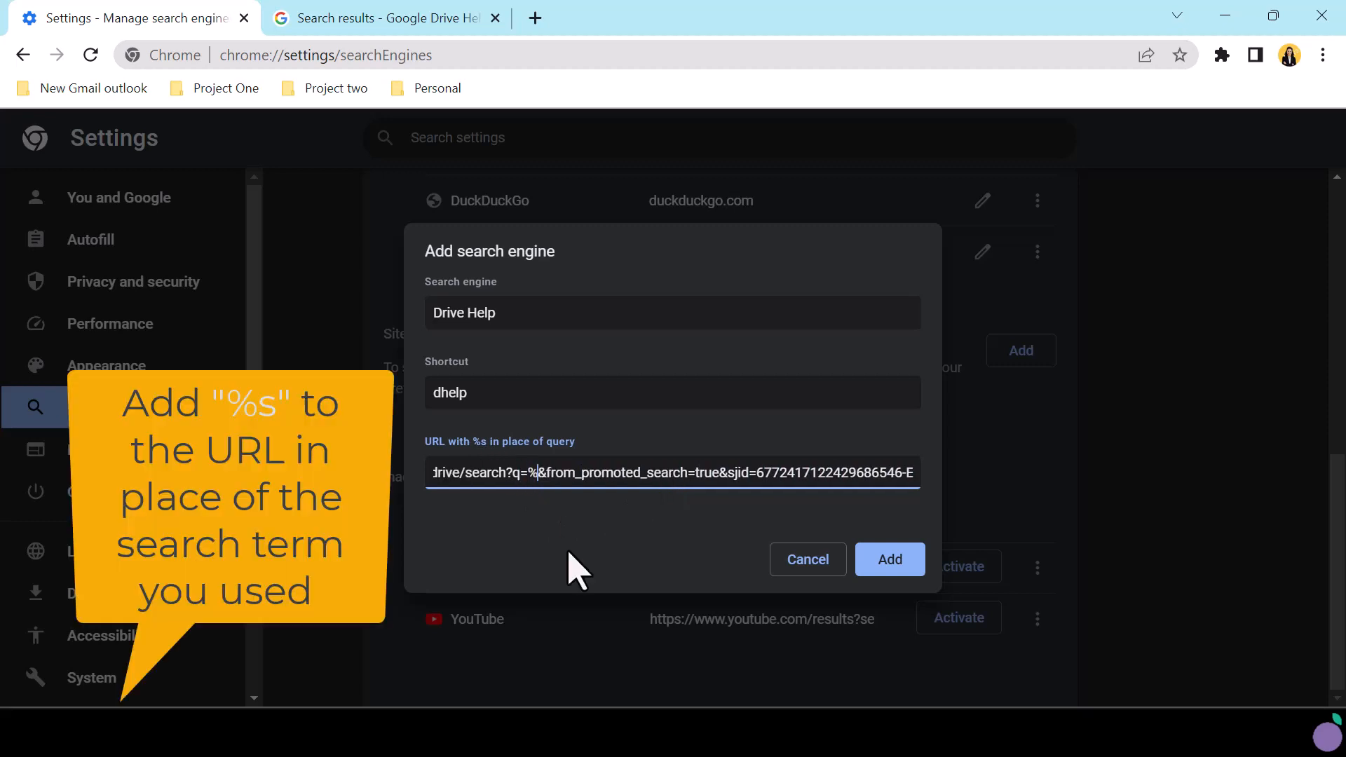
text(s)
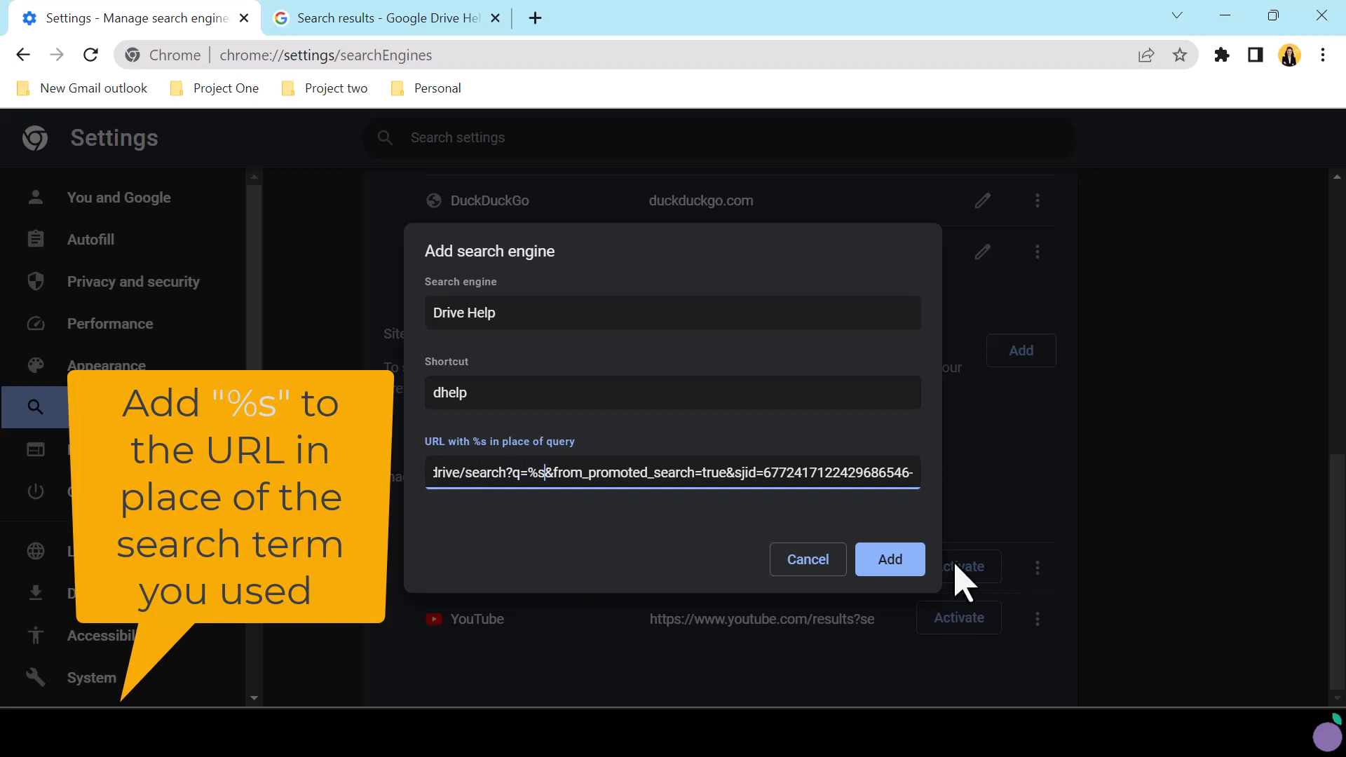
click(917, 561)
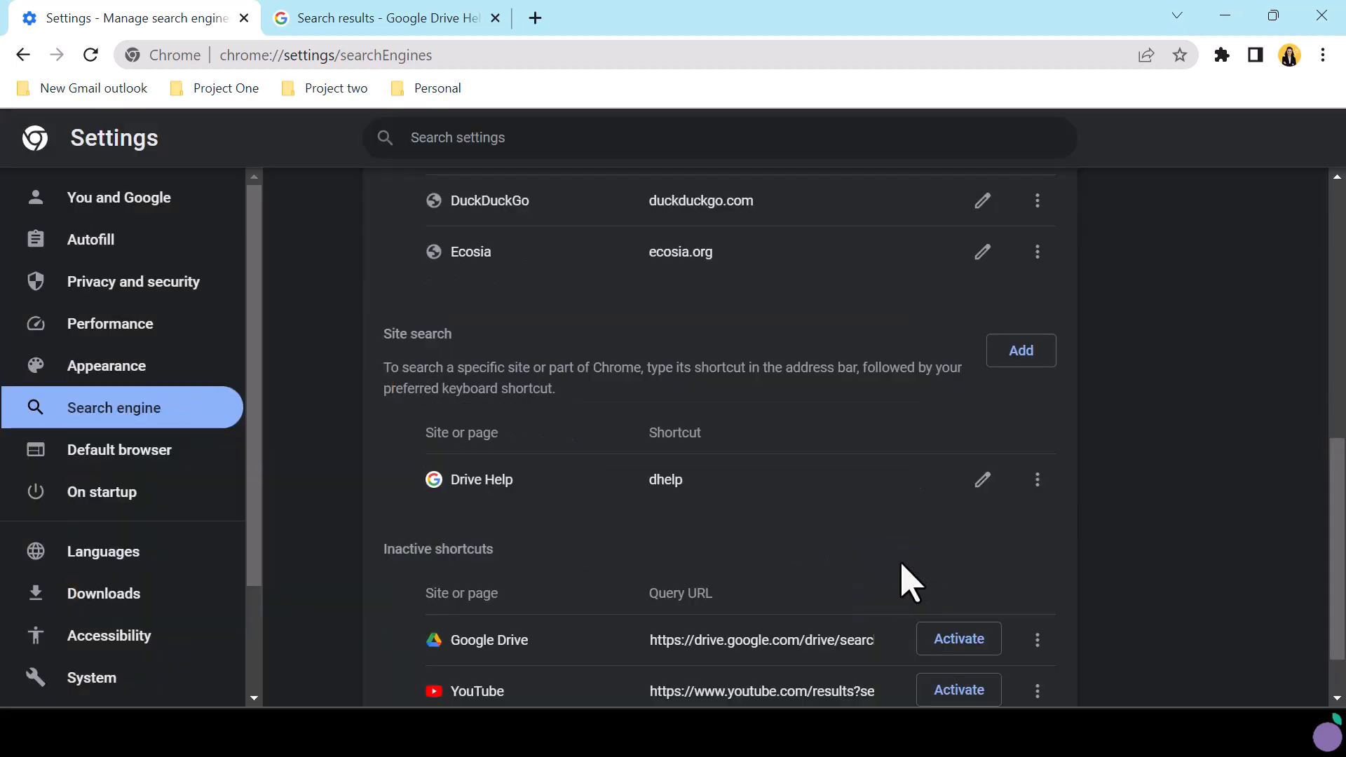
Test the dhelp shortcut from the address bar of a new tab by searching Drive Help for labels, and look through the results
click(534, 17)
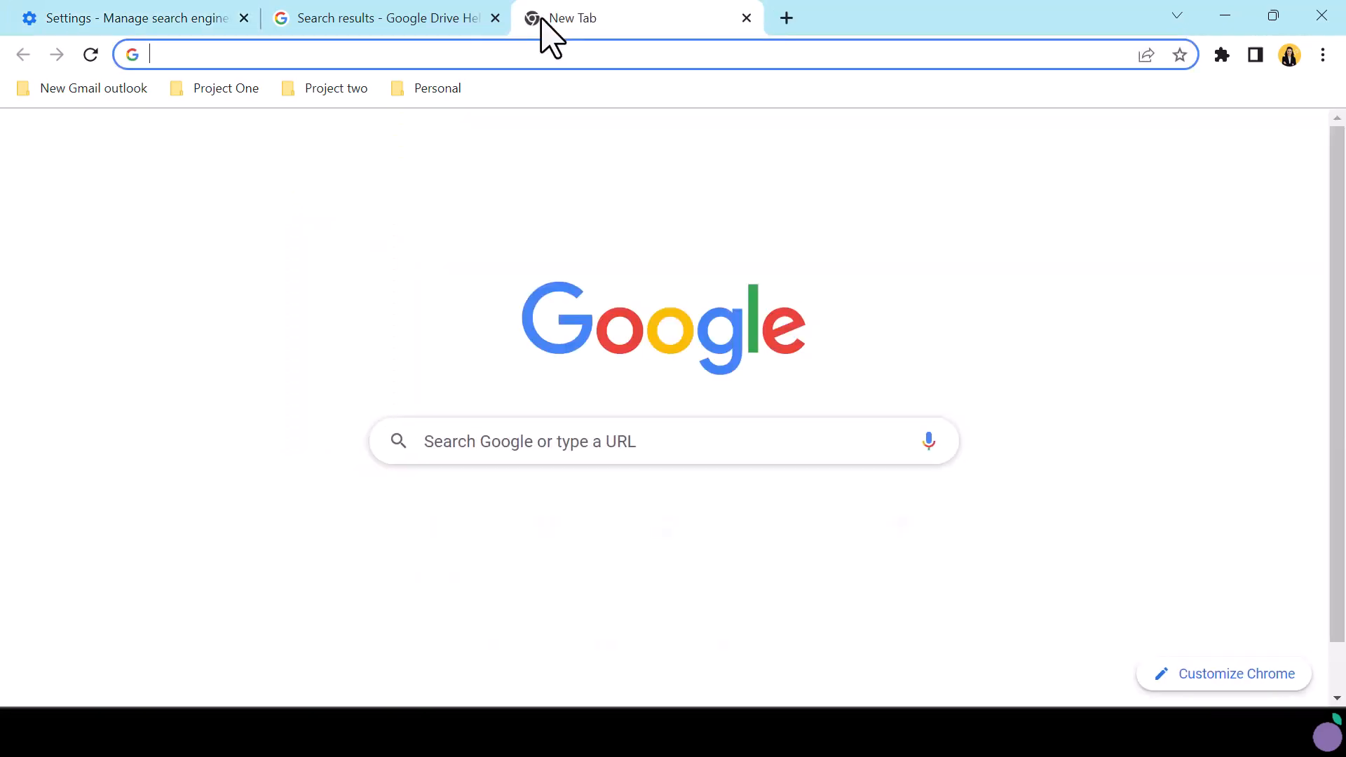
text(d)
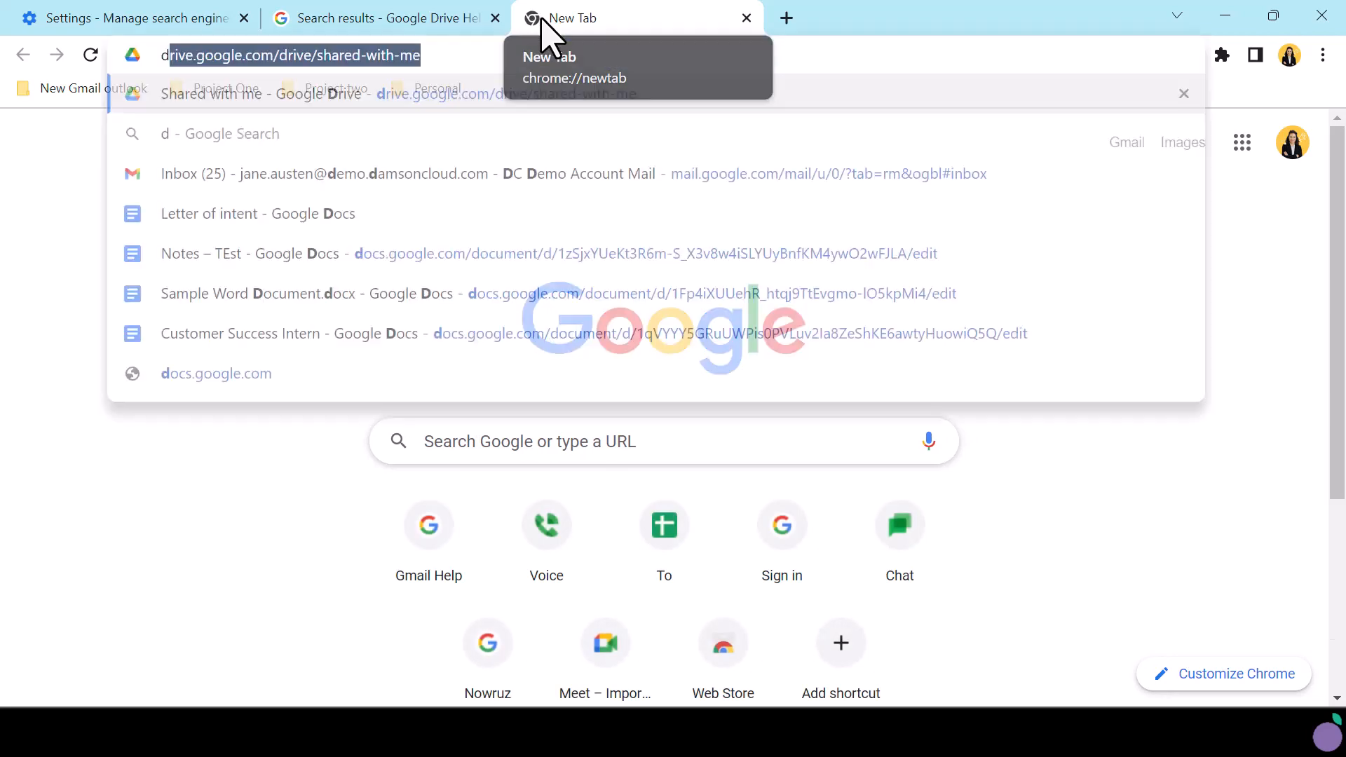
text(help)
key(Tab)
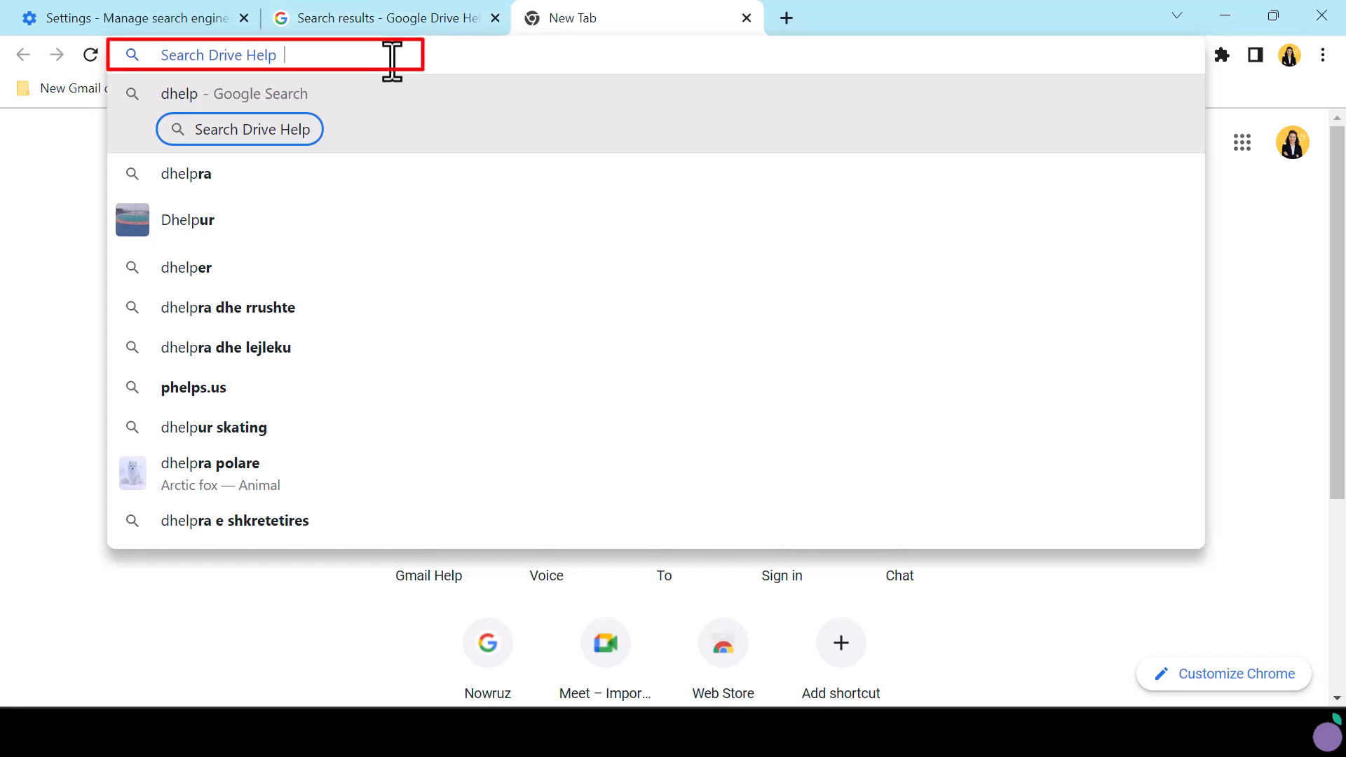
text(labels)
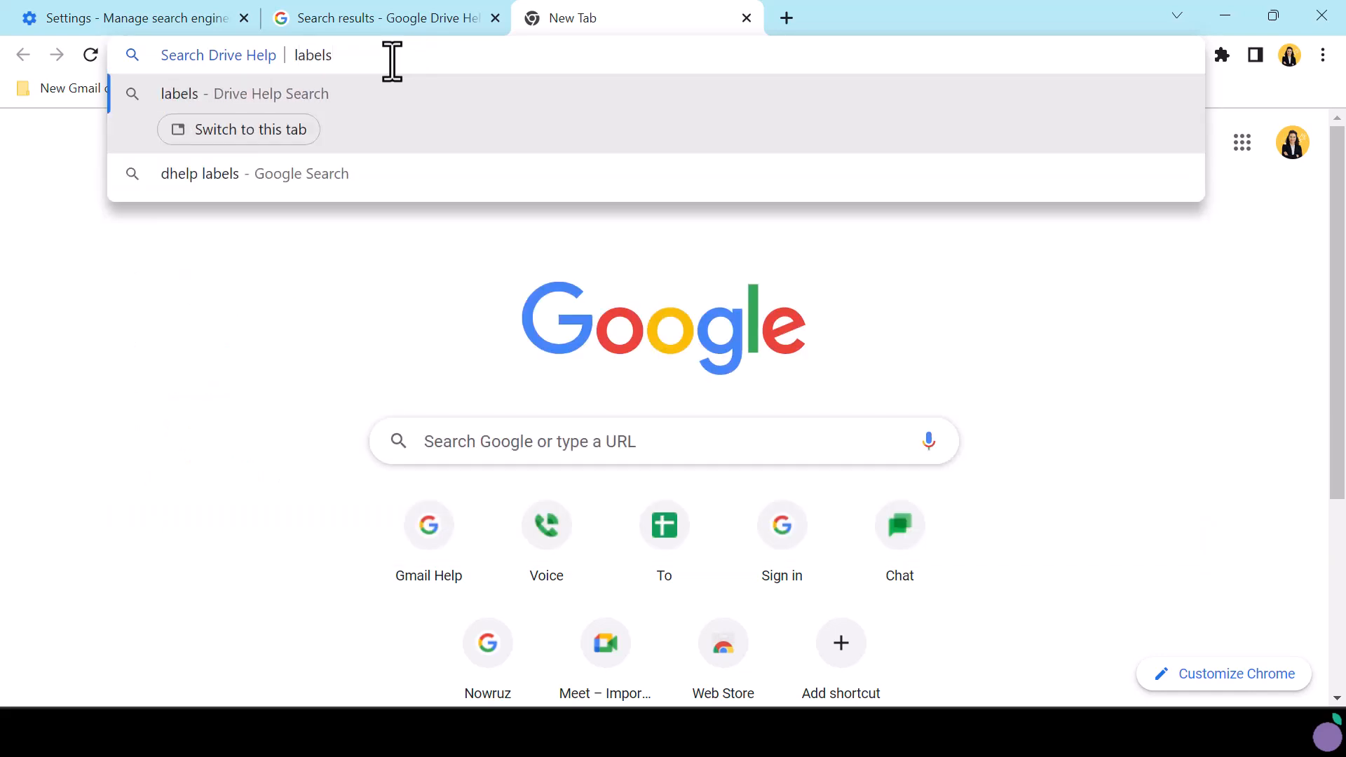
key(Return)
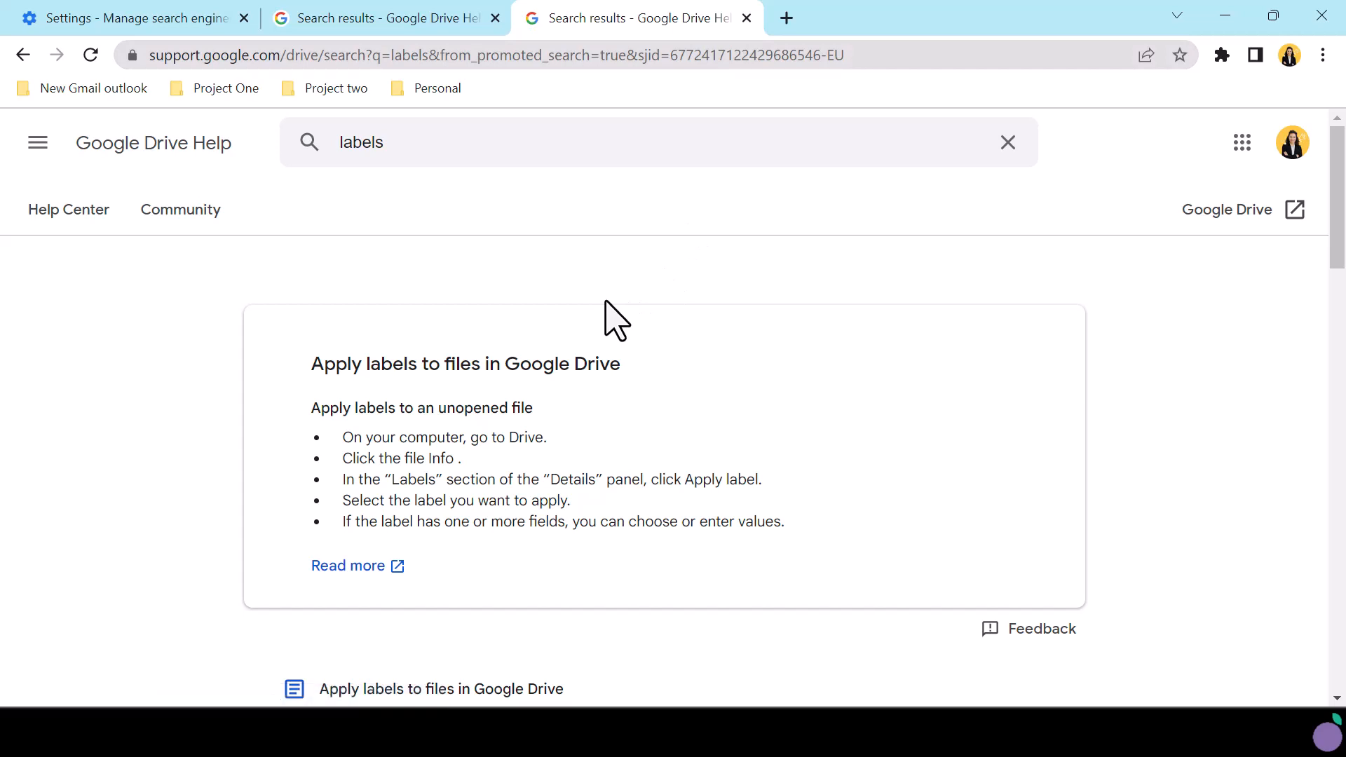
scroll(615, 319, down, 6)
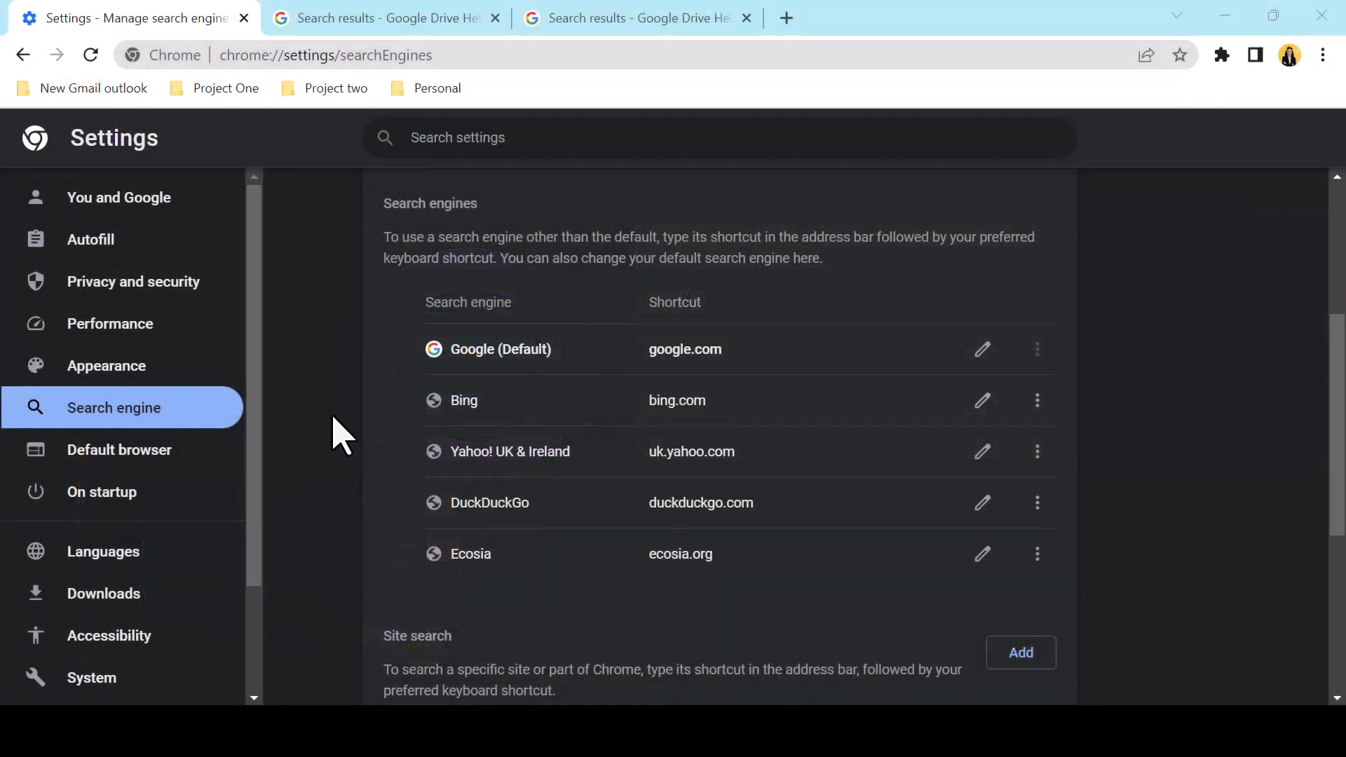
scroll(339, 436, down, 3)
scroll(339, 435, down, 2)
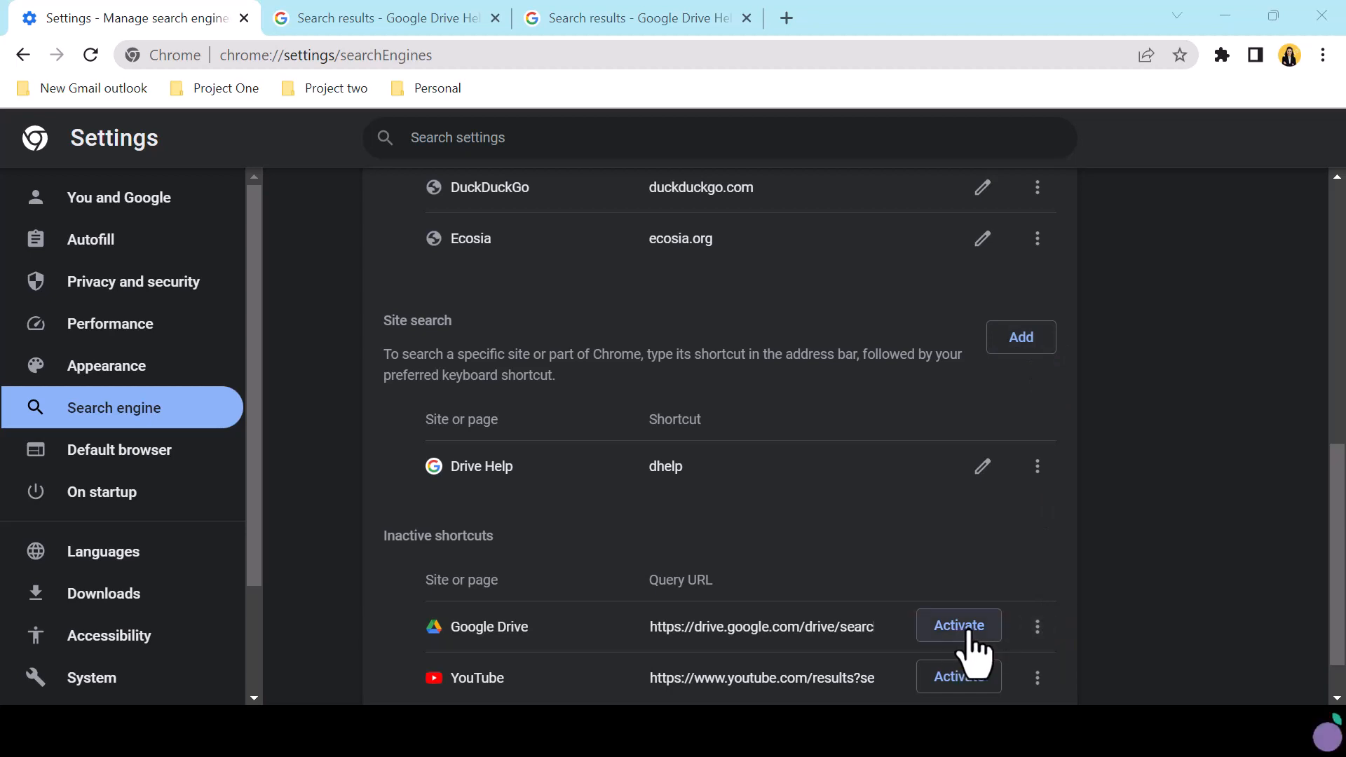
click(1019, 340)
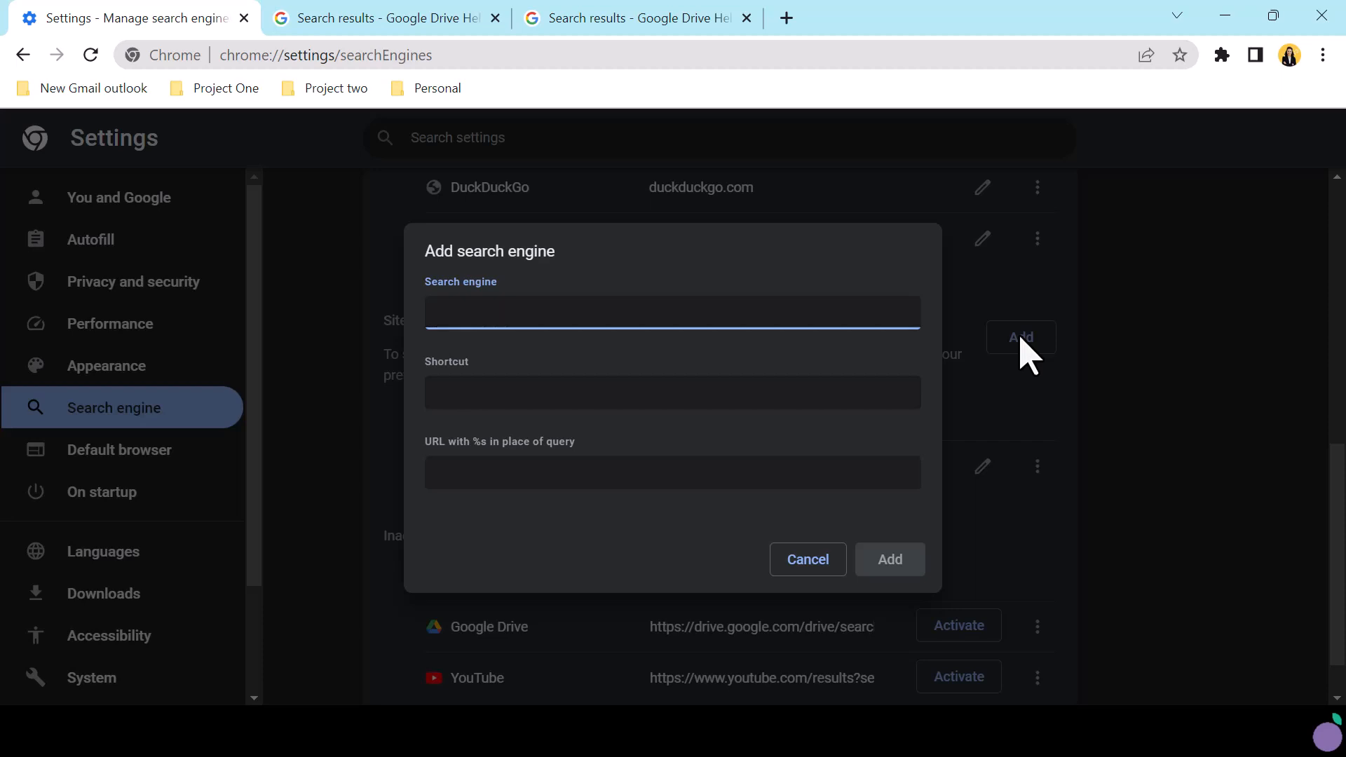
text(Google Drive)
click(705, 402)
text(Drive)
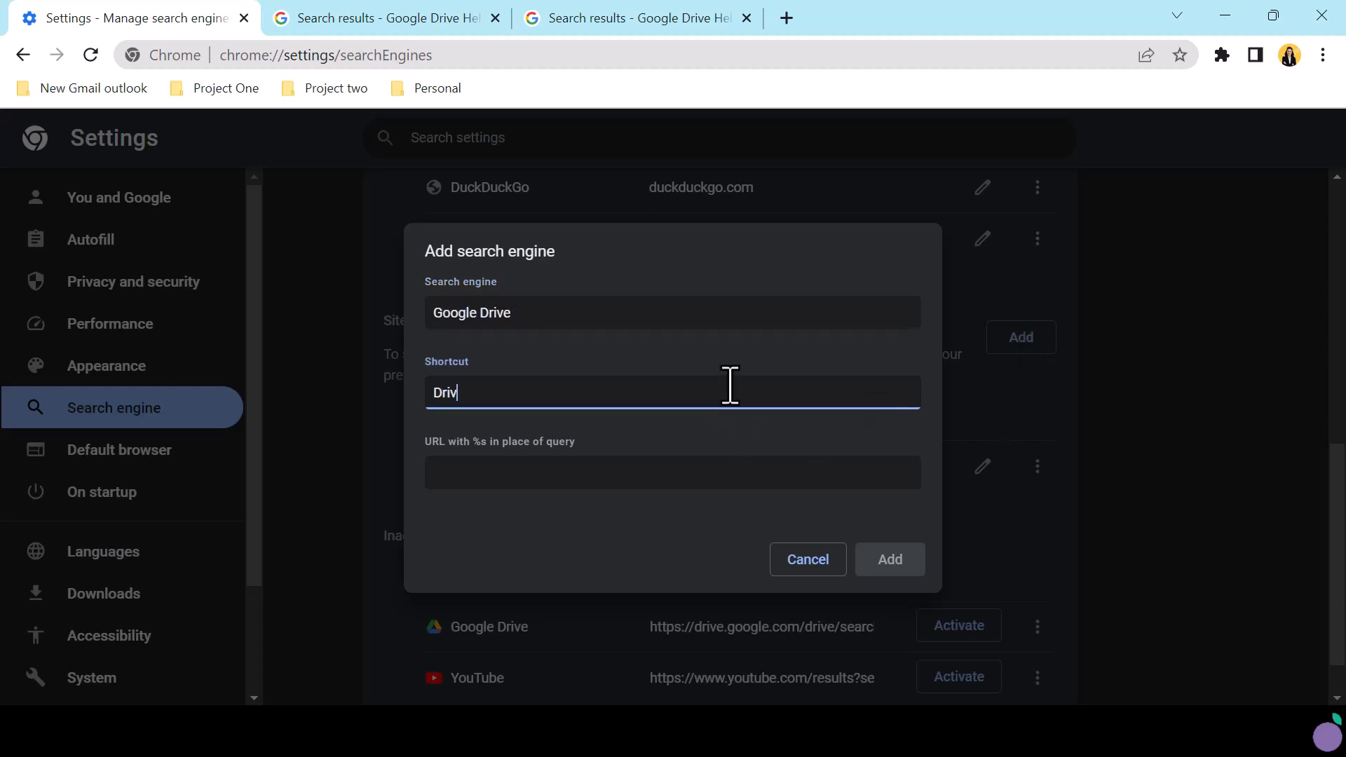
click(676, 473)
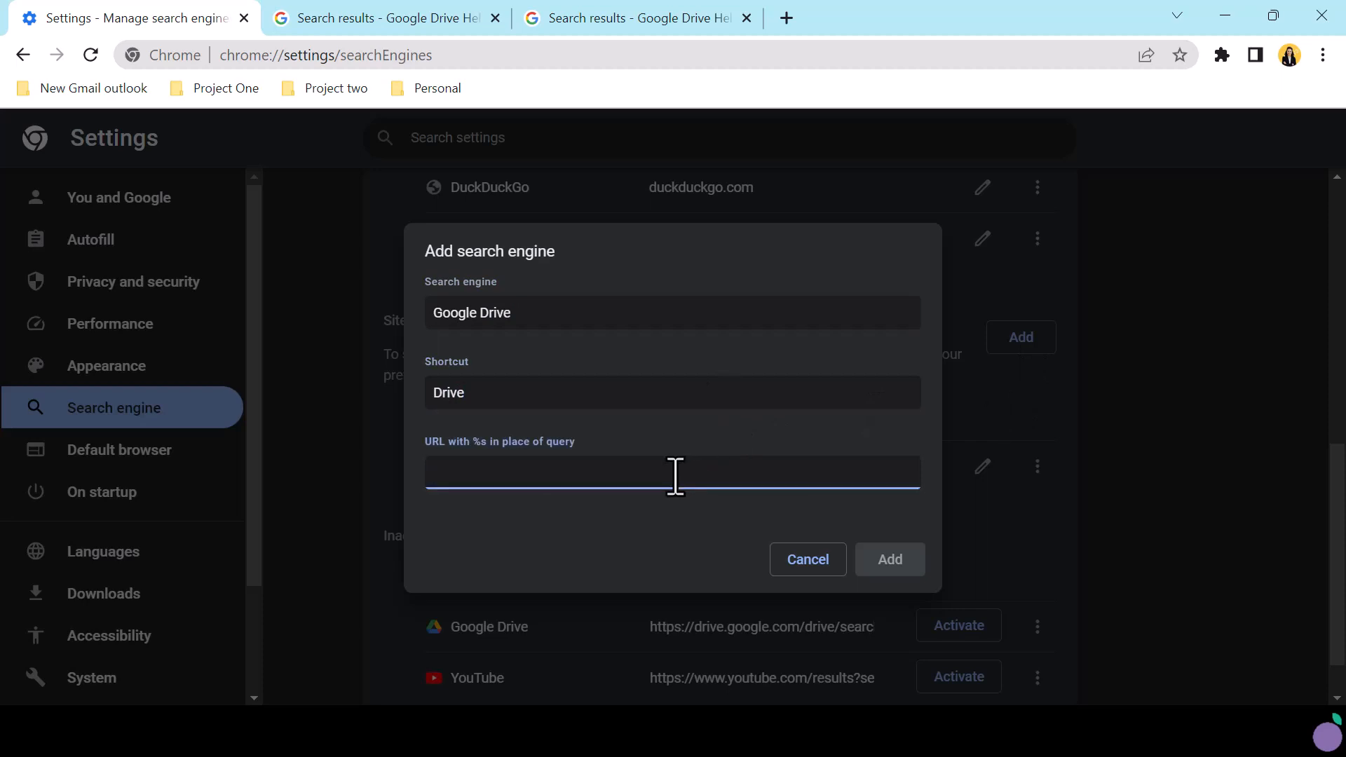
text(https://drive.google.com/drive/search?q=%s)
click(487, 558)
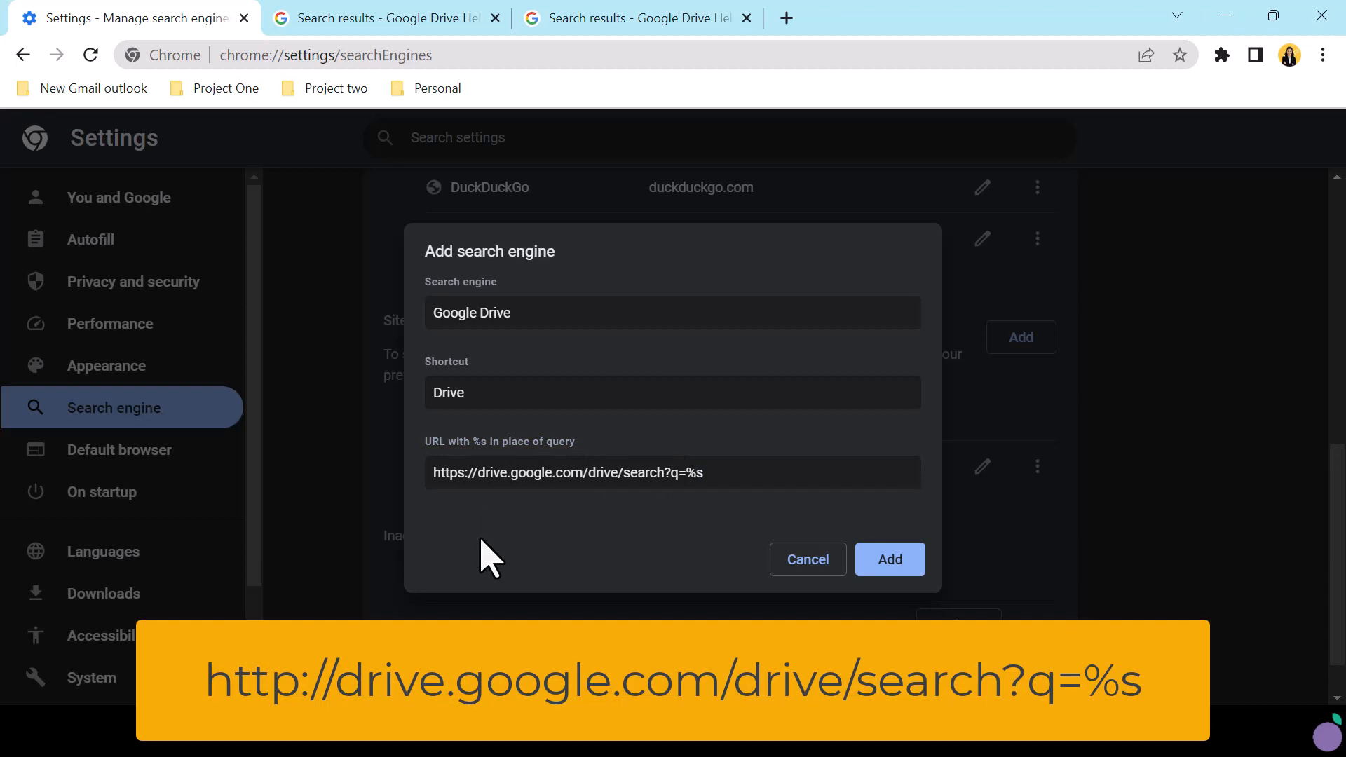
click(894, 570)
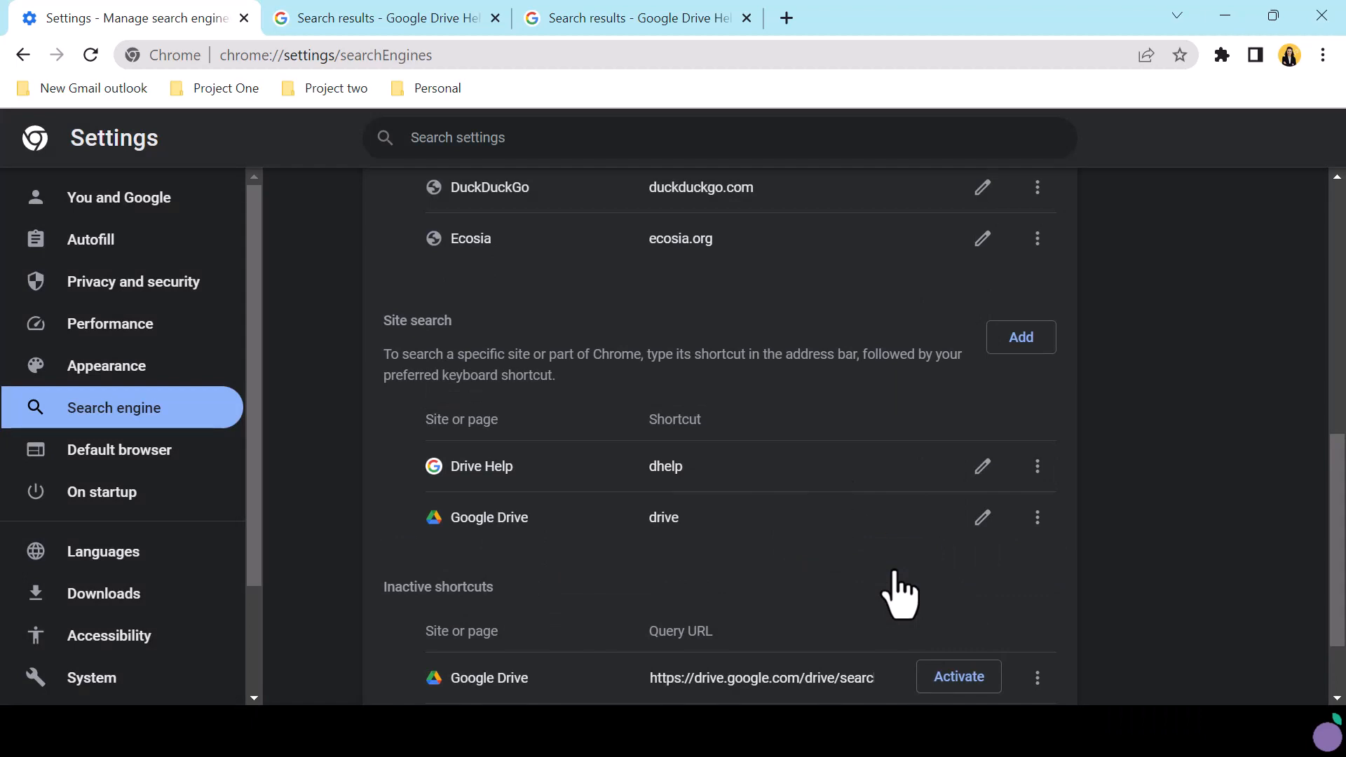
Calculate 25*35 directly in the address bar of a new tab, and clear the entry
key(ctrl+t)
text(sam)
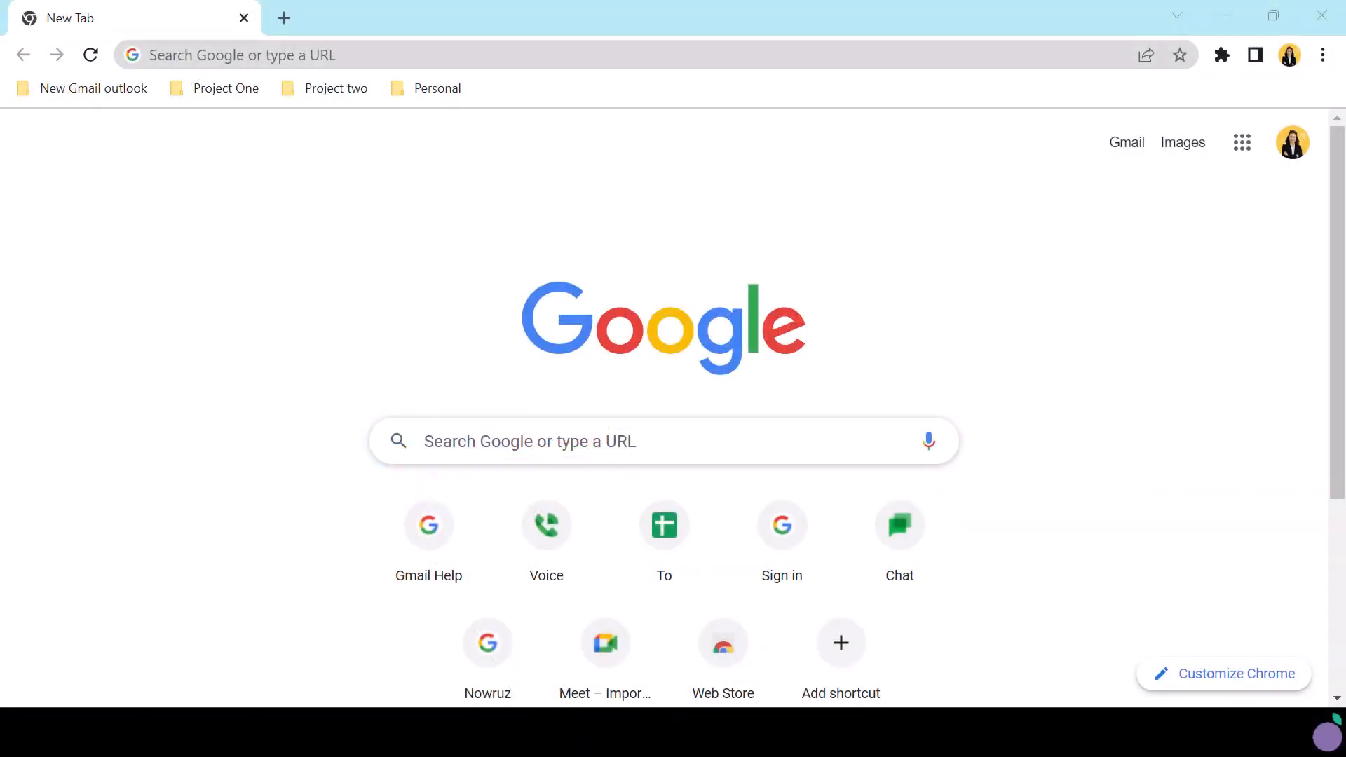
click(162, 55)
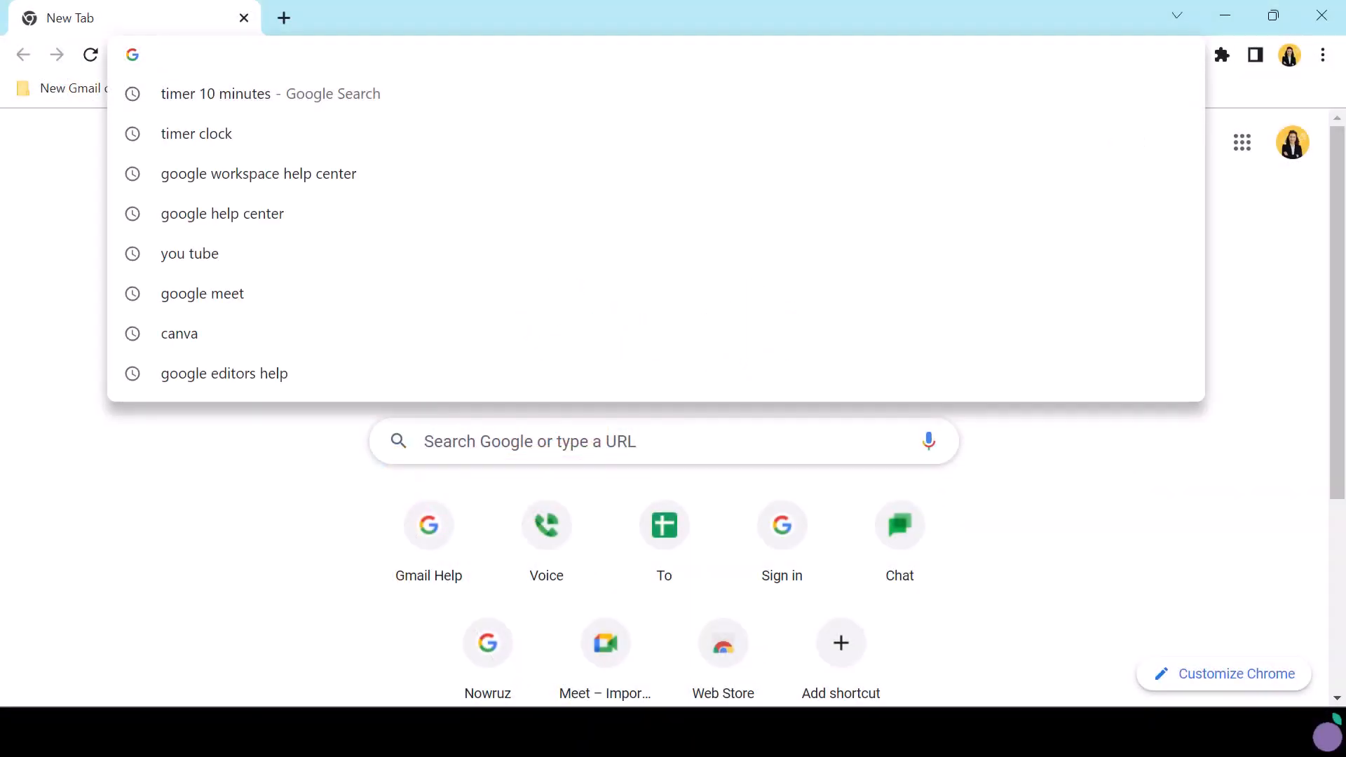
text(25)
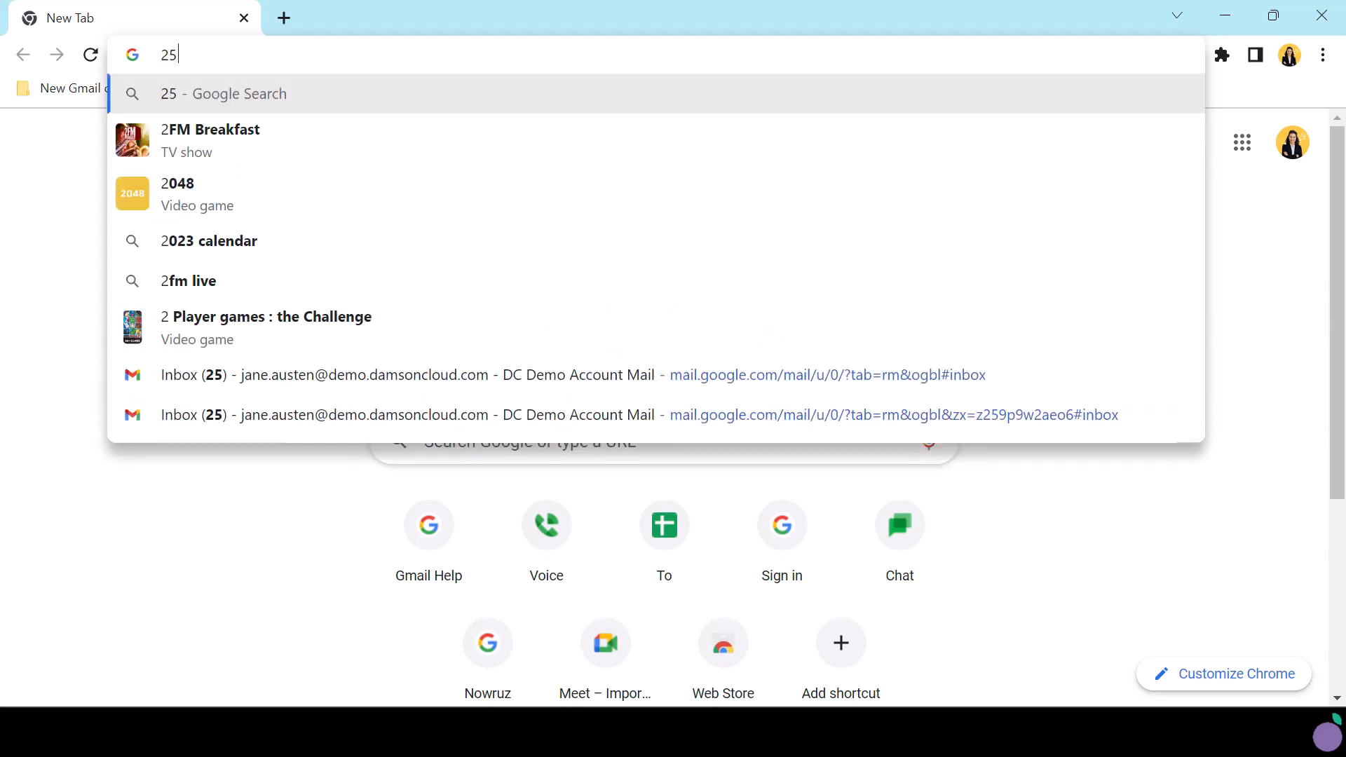
text(*)
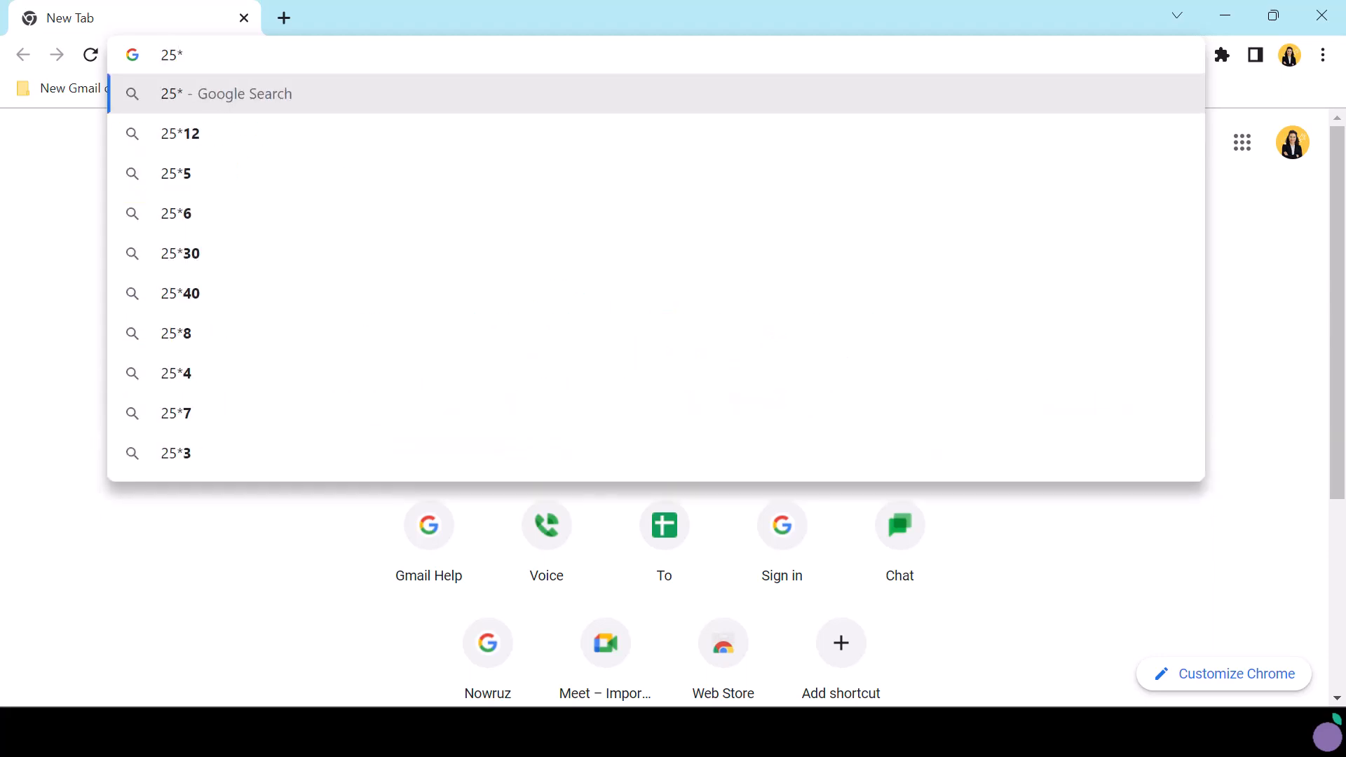
text(35)
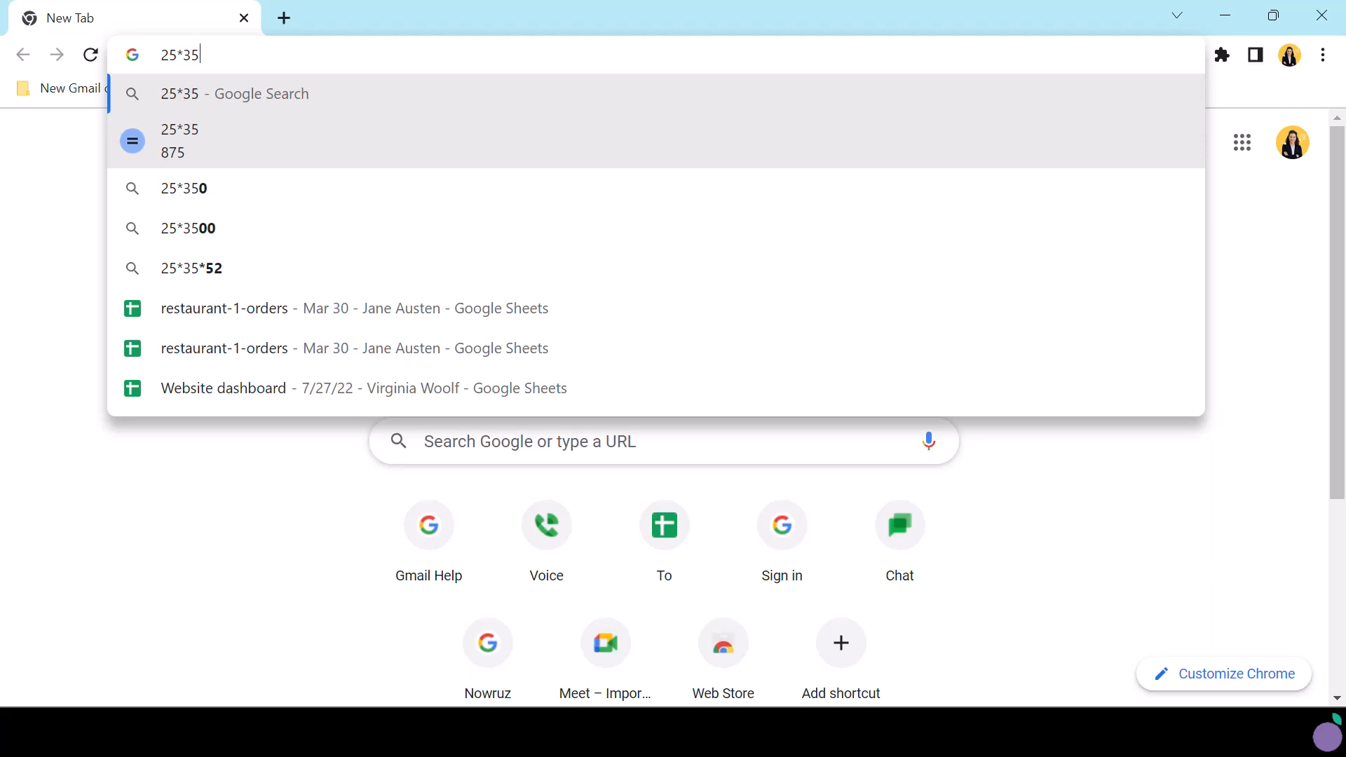
key(Escape)
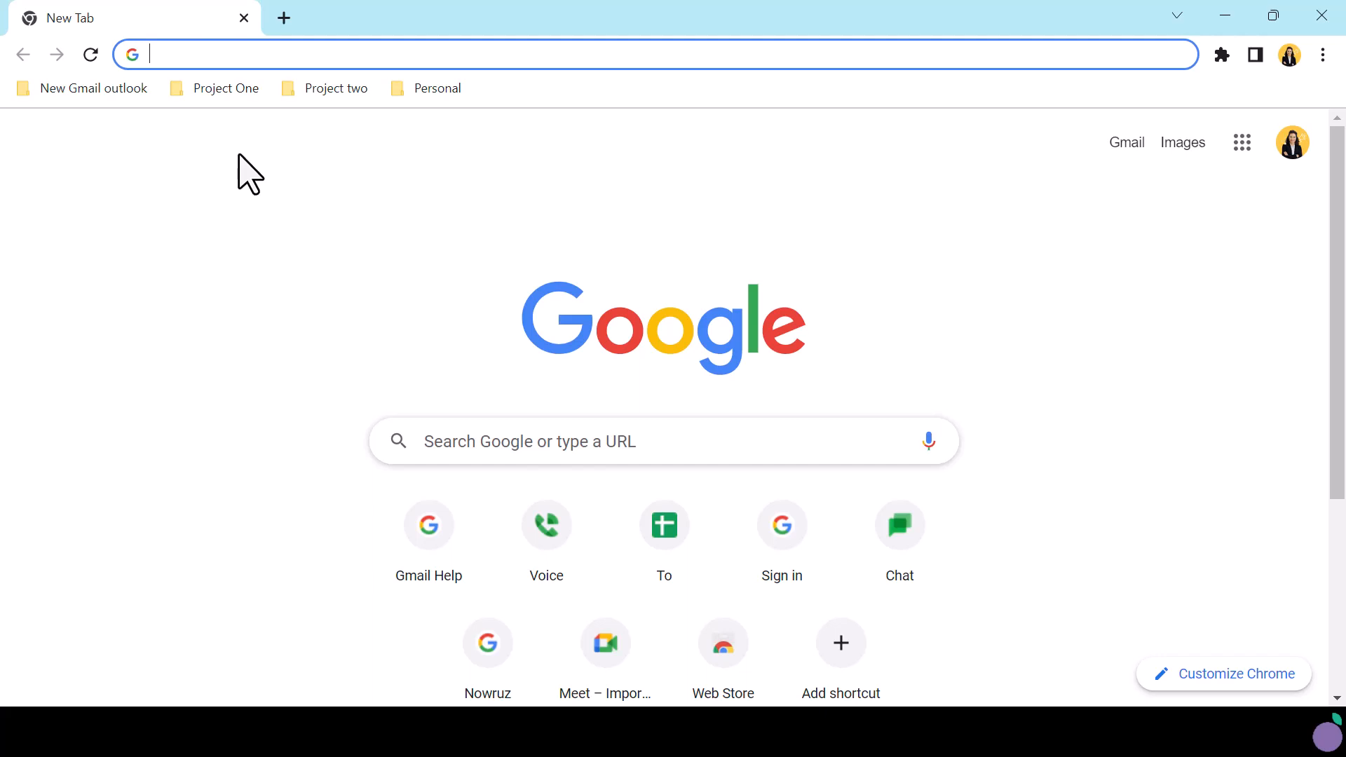
Look up the £ to € conversion from the address bar suggestions and set the pound sterling amount to 10
text(£)
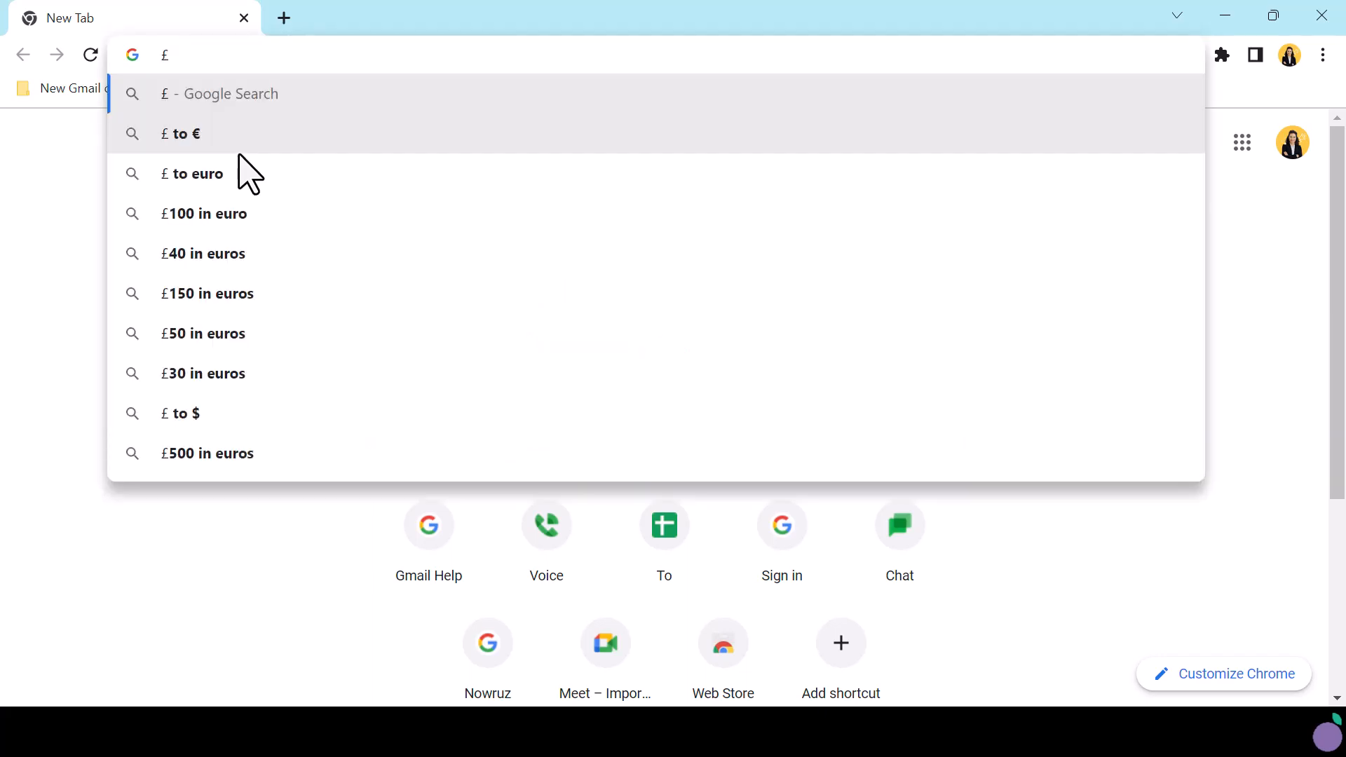
click(238, 152)
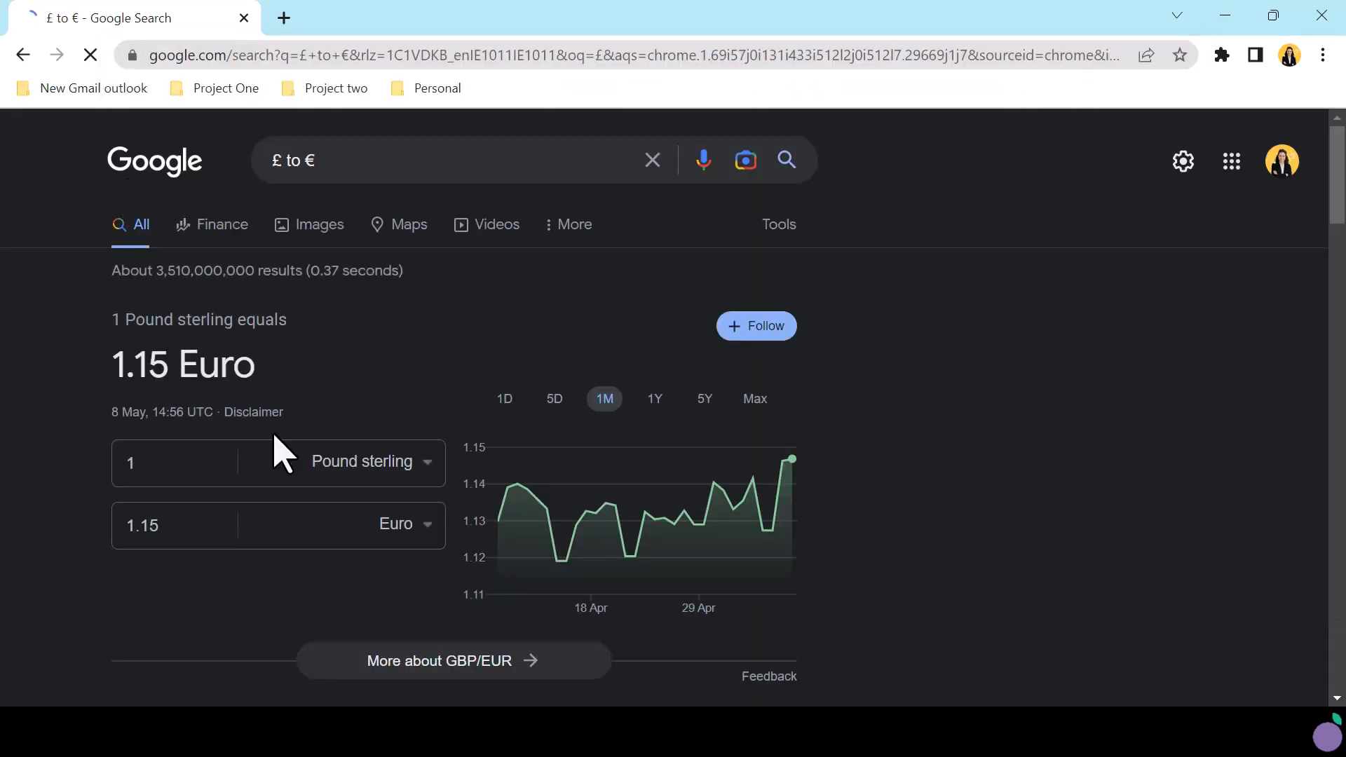
click(160, 484)
text(0)
Start a 20-minute Google timer by entering timer in the address bar and picking the timer 20 minutes suggestion
click(170, 61)
text(timer)
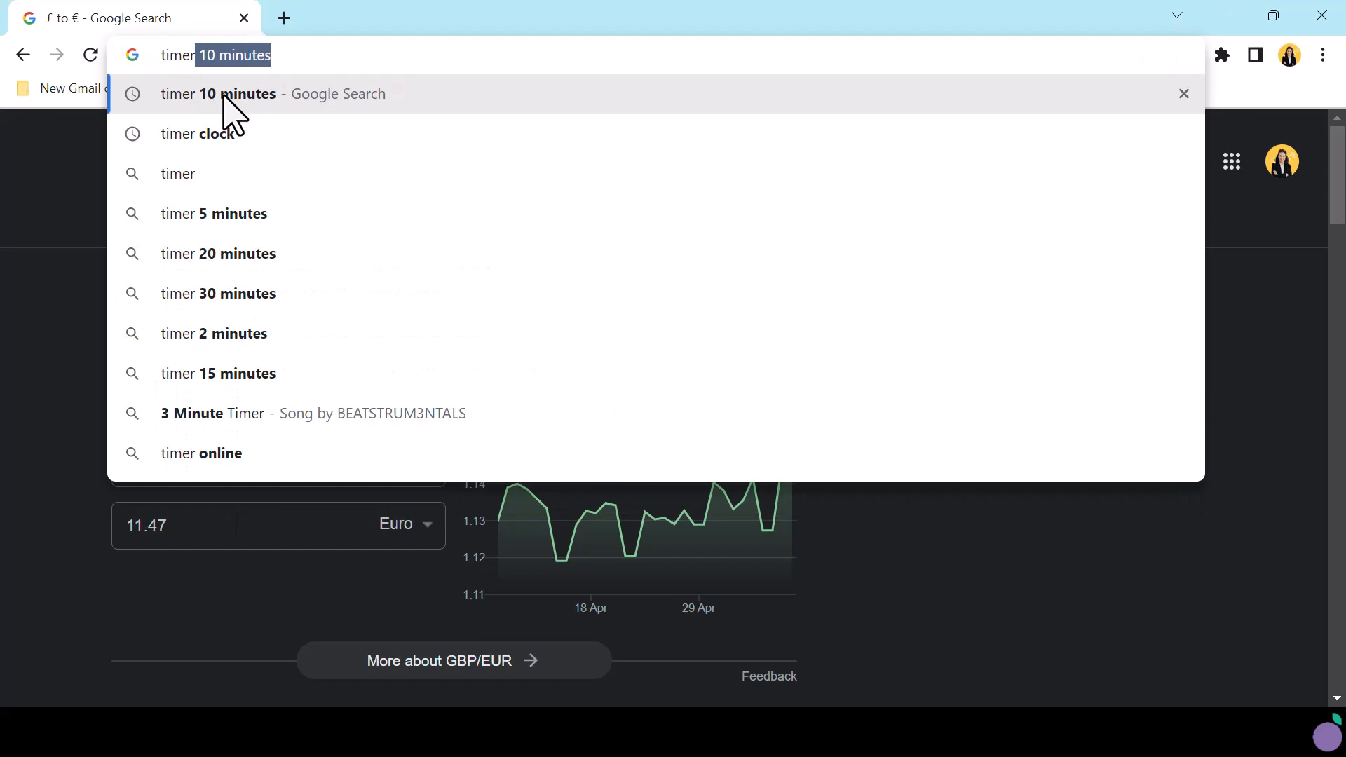
click(234, 255)
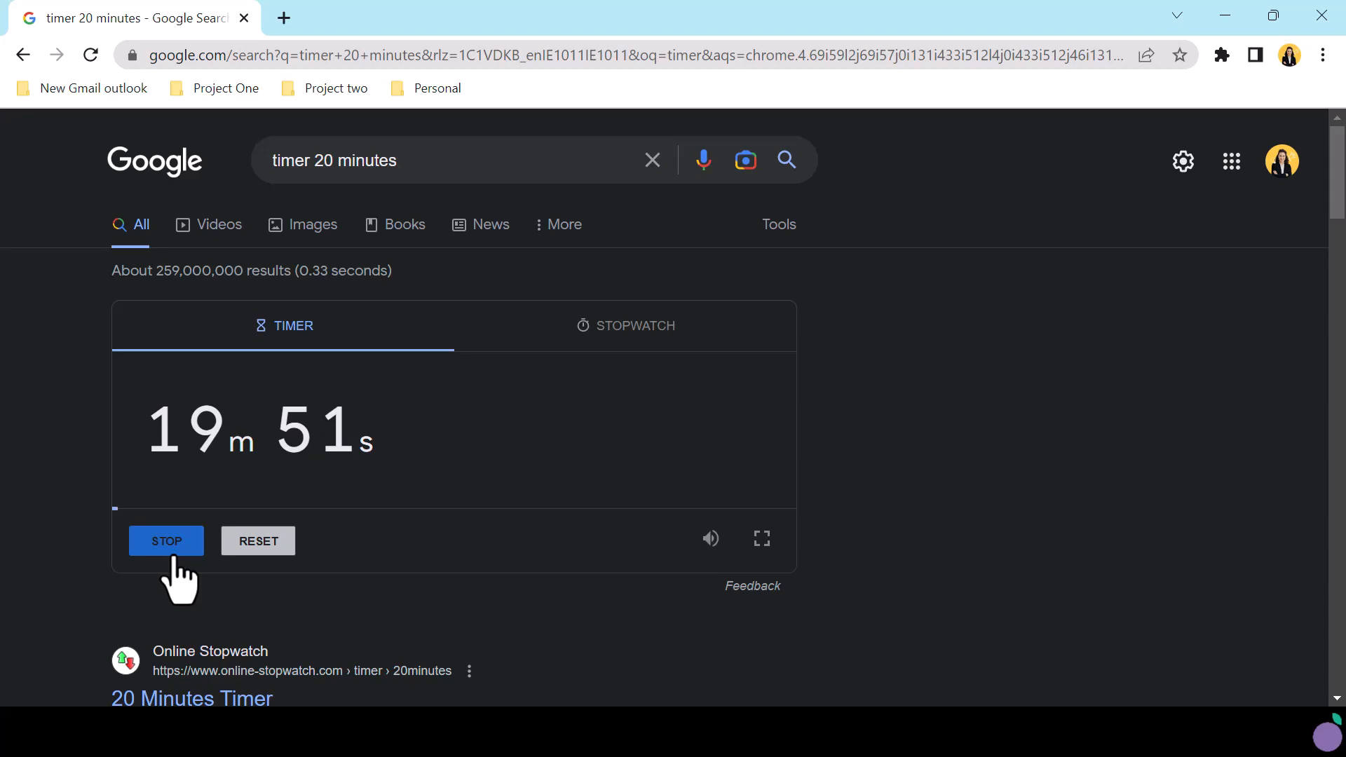
Enter clear in the address bar and open the Clear browsing data settings through the suggested Chrome action
click(225, 62)
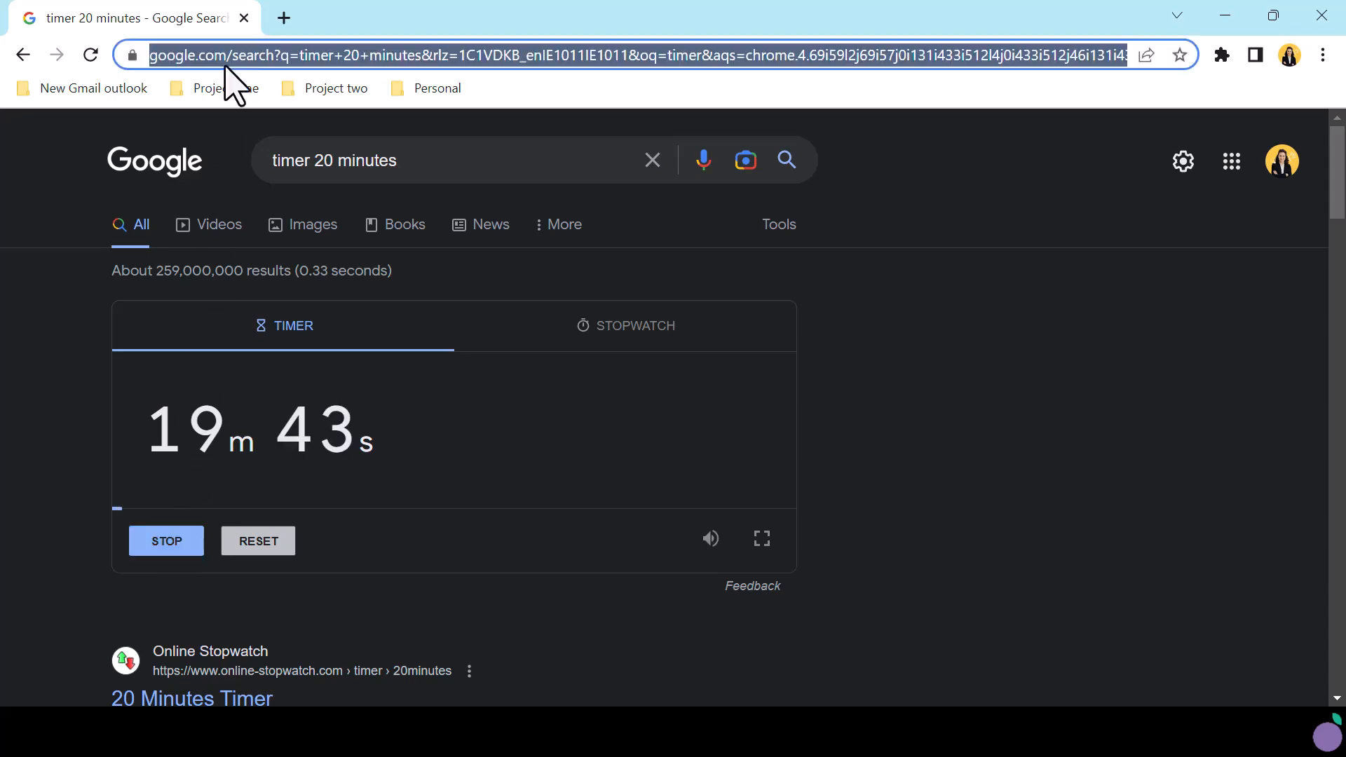
text(clear)
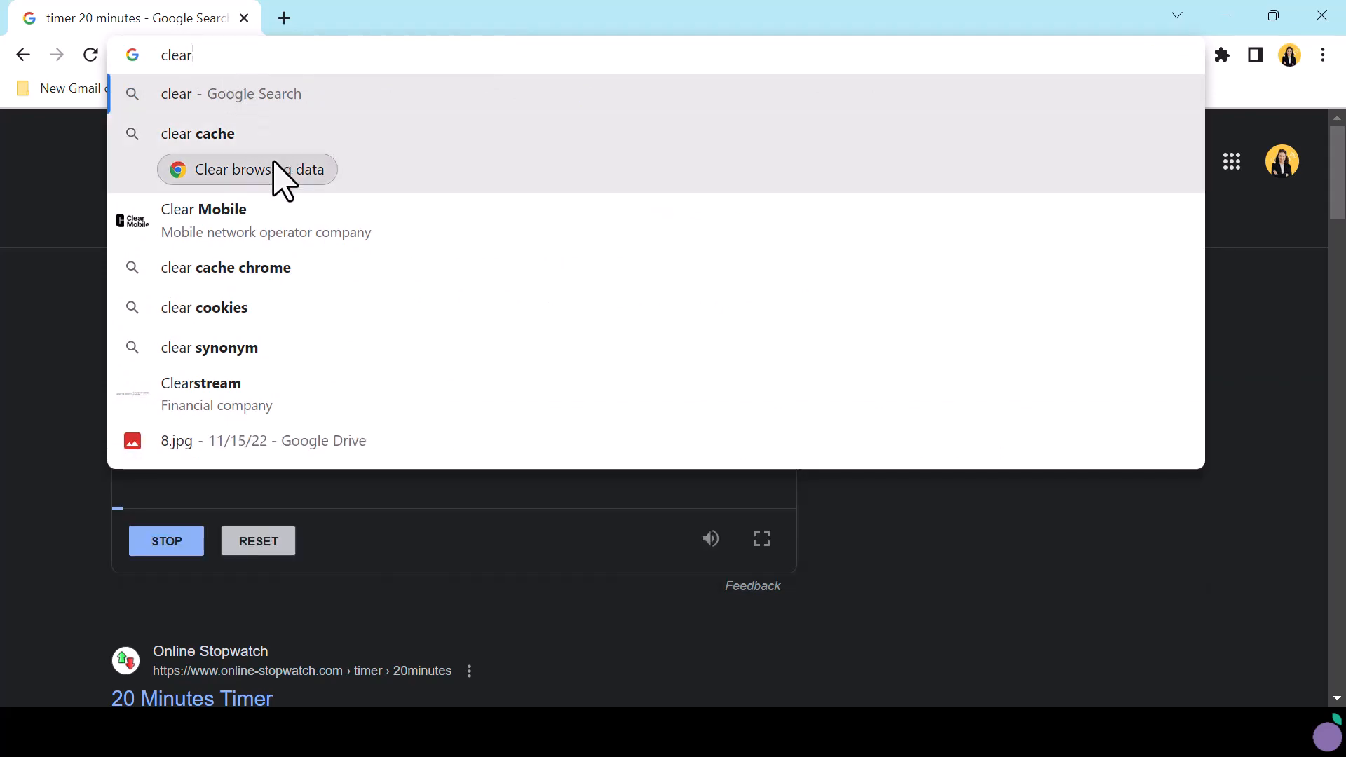
click(273, 172)
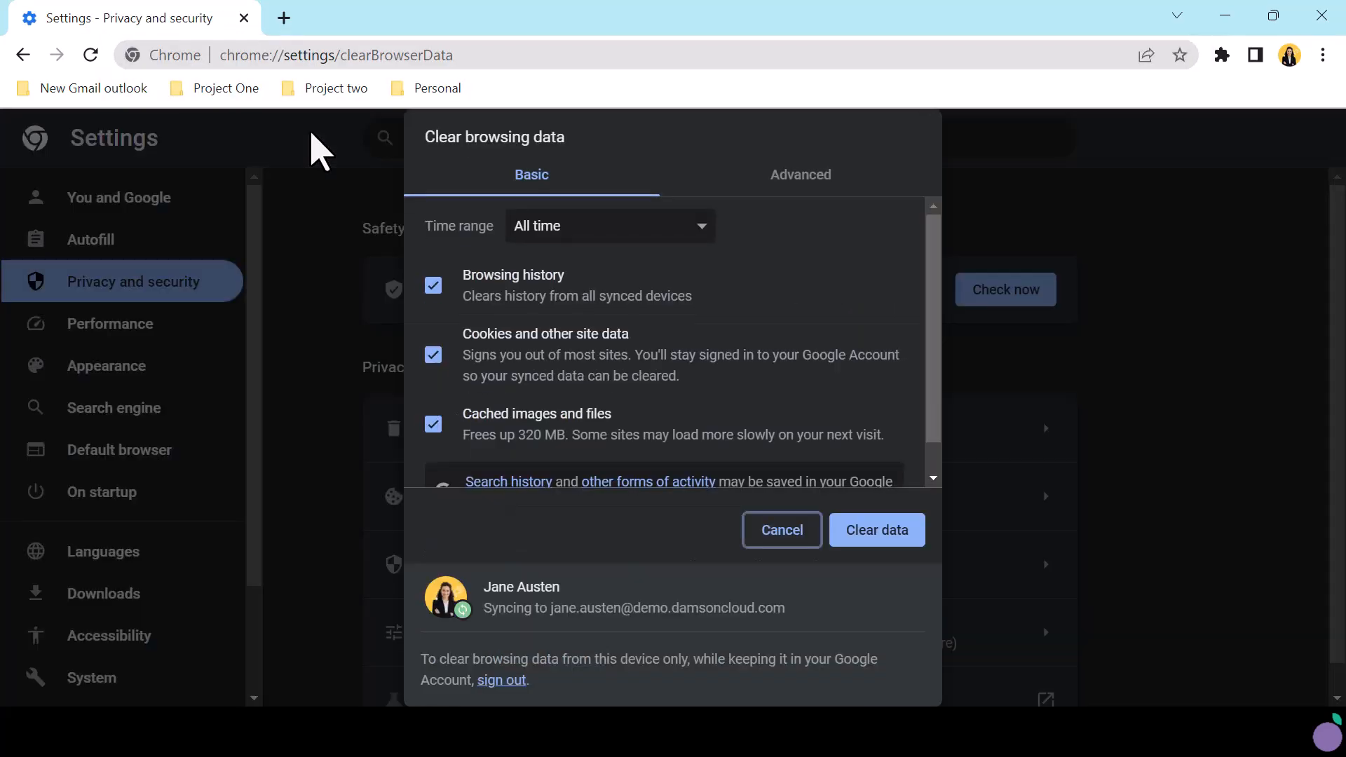